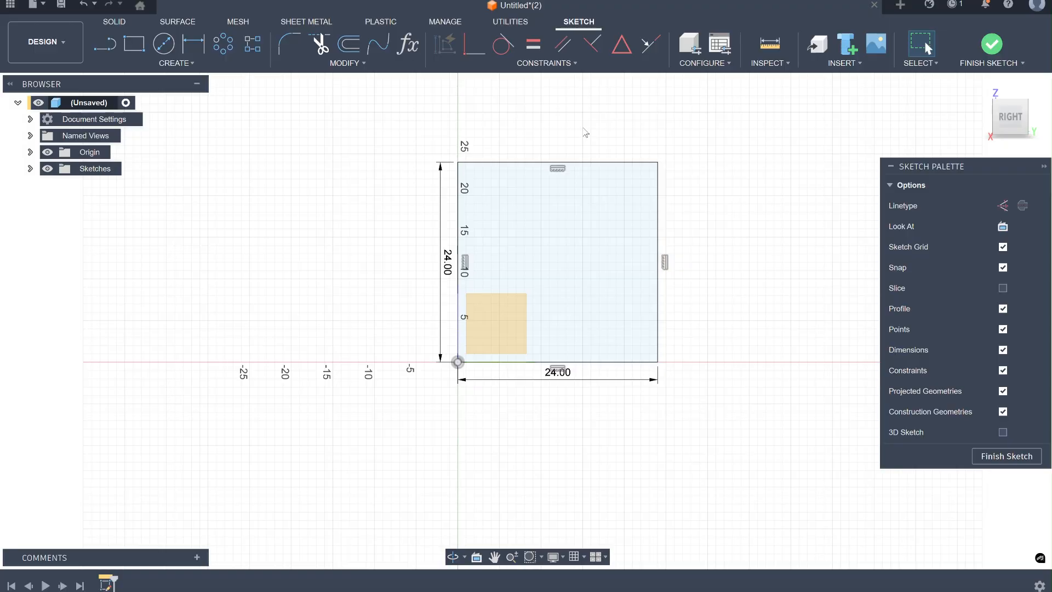
Fillet all four corners of the 24 in square with a 2.50 in radius and finish the sketch.
left_click(290, 44)
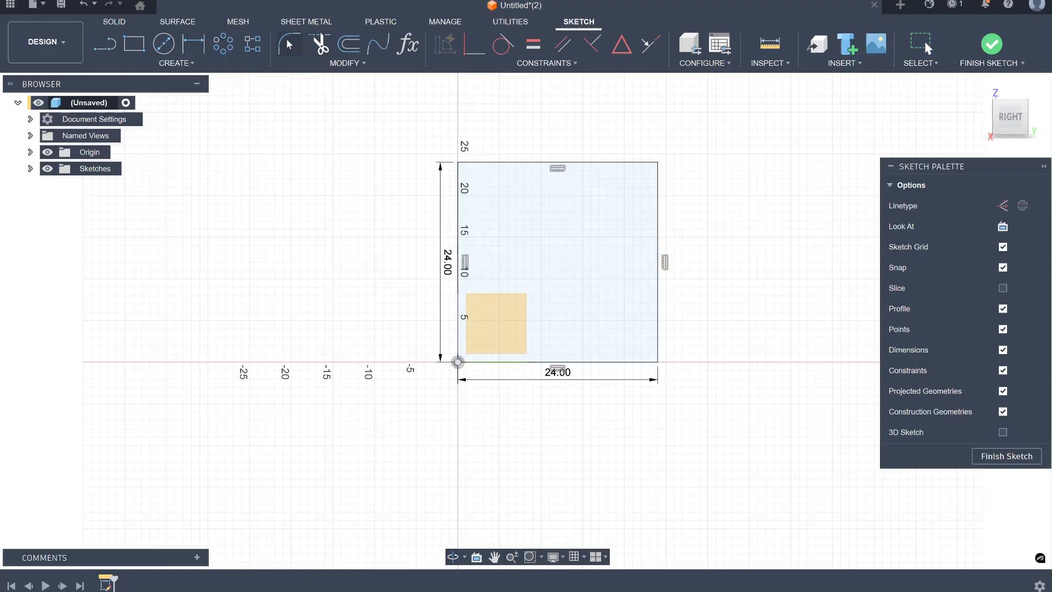
left_click(465, 164)
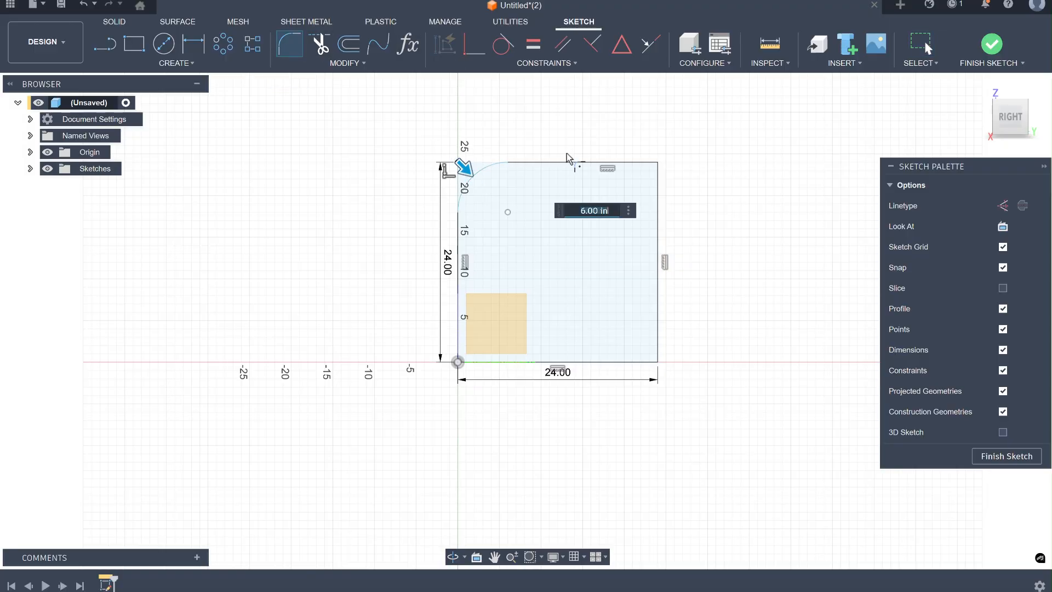
left_click(657, 165)
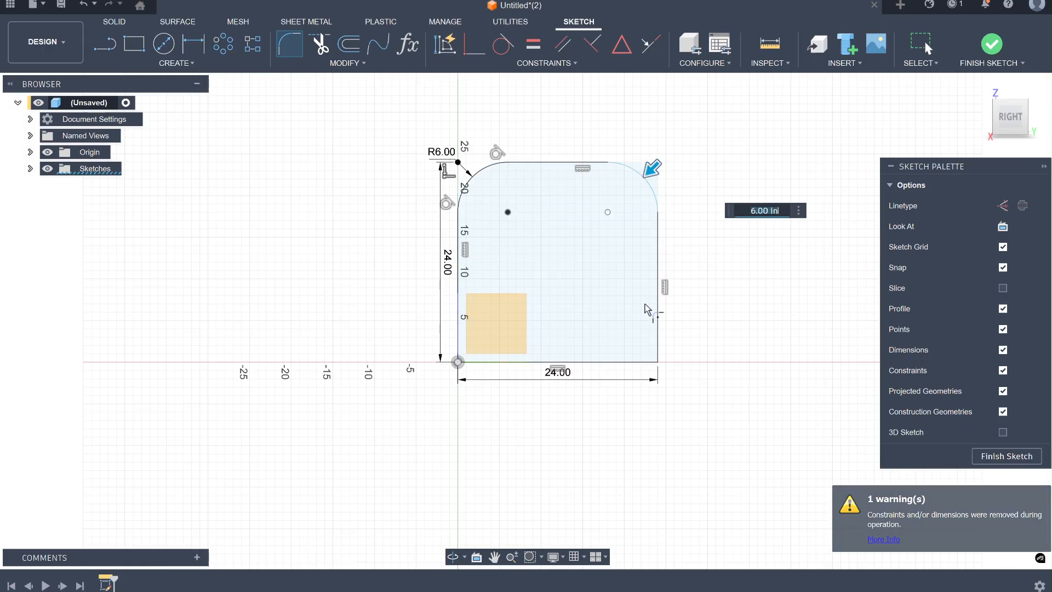
left_click(657, 362)
left_click(459, 360)
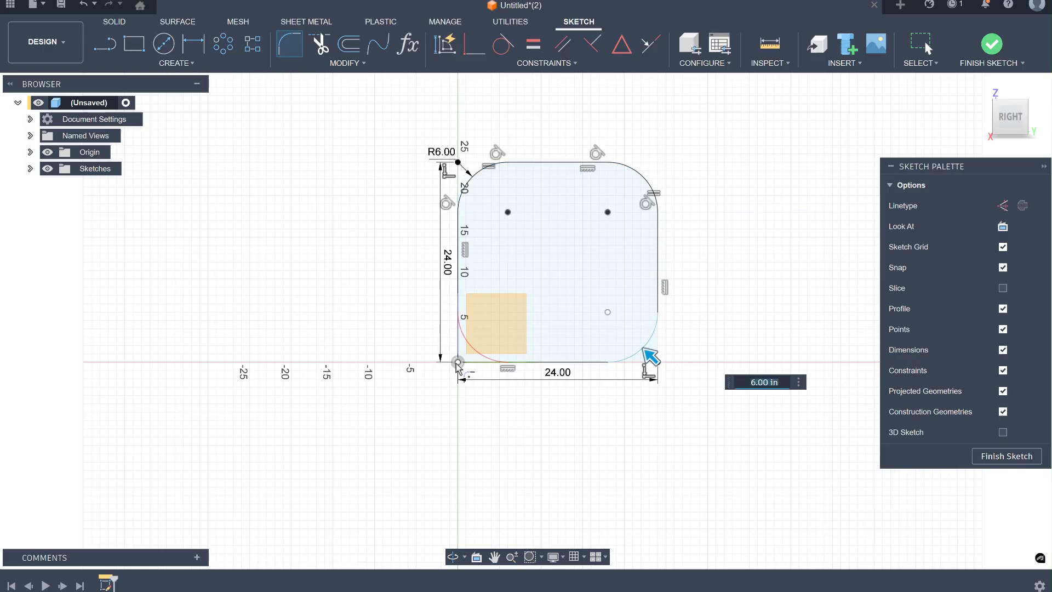
type("3")
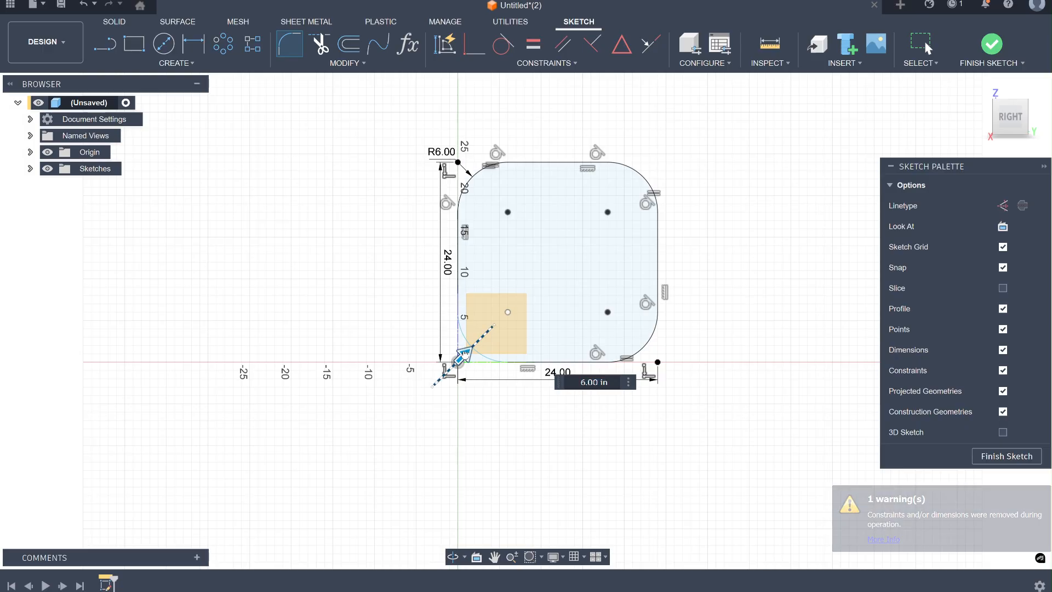
left_click_drag(454, 359, 454, 356)
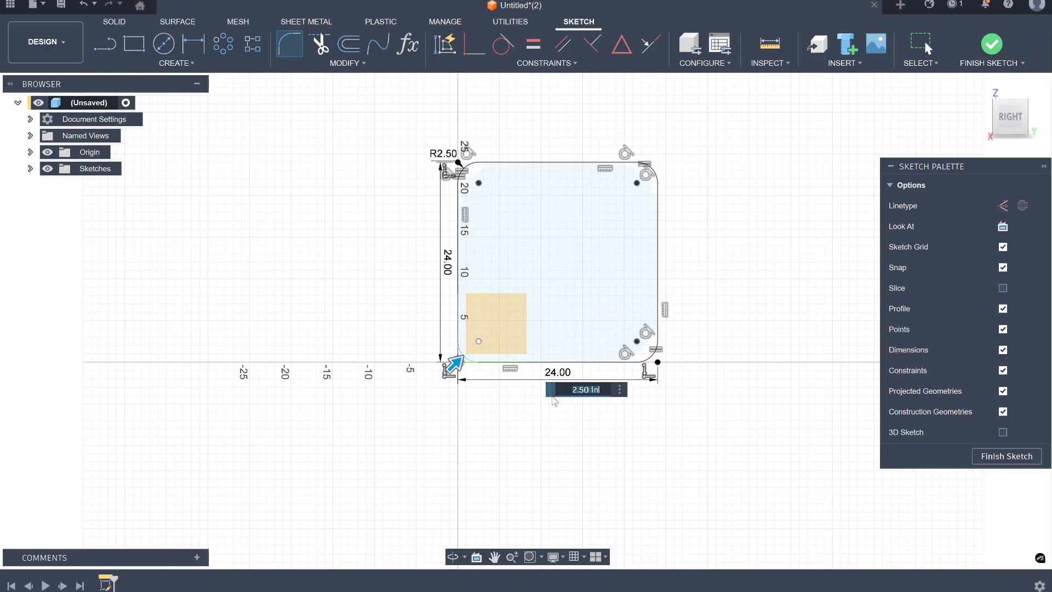
left_click(997, 458)
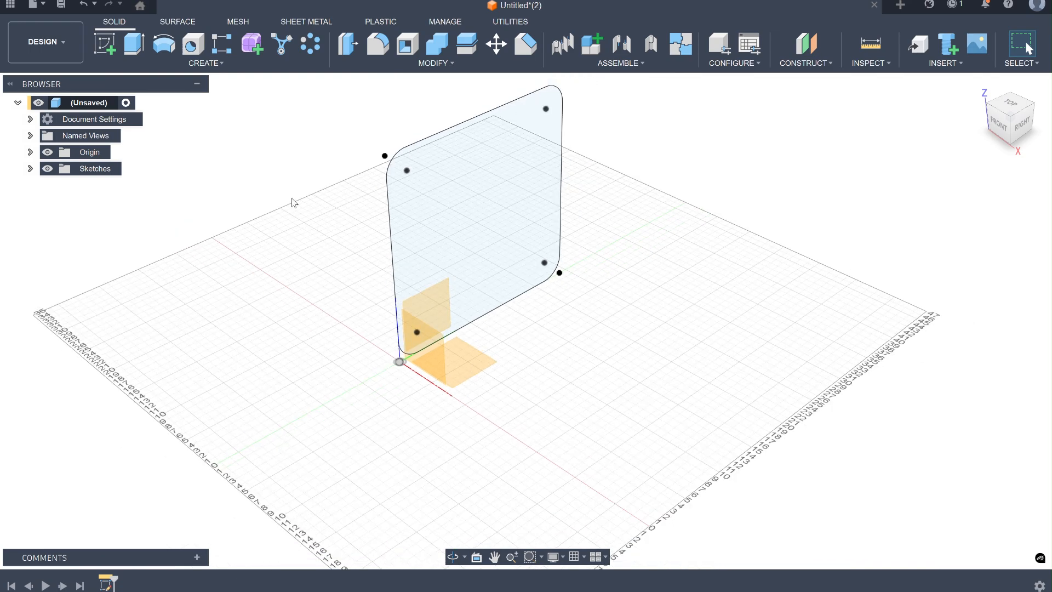
Create a solid circular pipe with a 1.00 in section along the rounded square's chained outline as a new body.
left_click(219, 68)
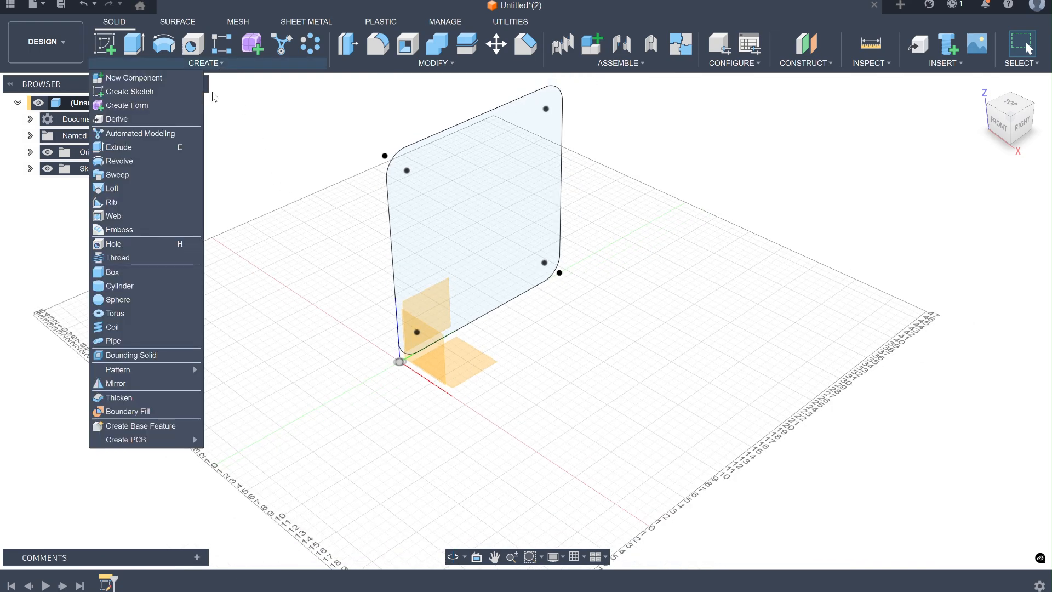
left_click(136, 341)
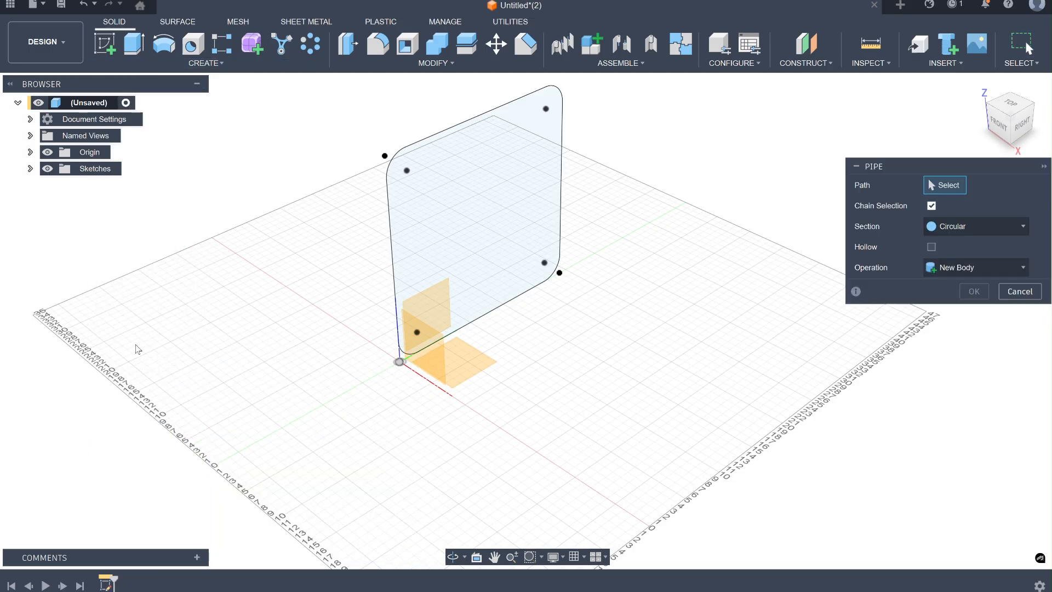
left_click(388, 244)
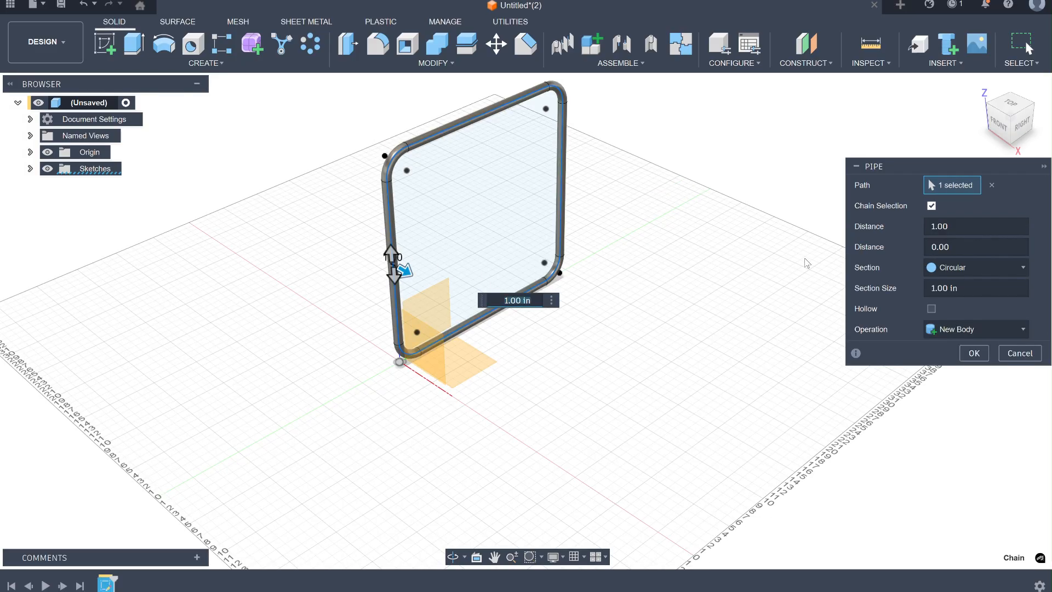
left_click(955, 290)
mouse_move(404, 270)
left_mouse_down()
mouse_move(417, 276)
mouse_move(399, 267)
left_mouse_up()
left_click(975, 354)
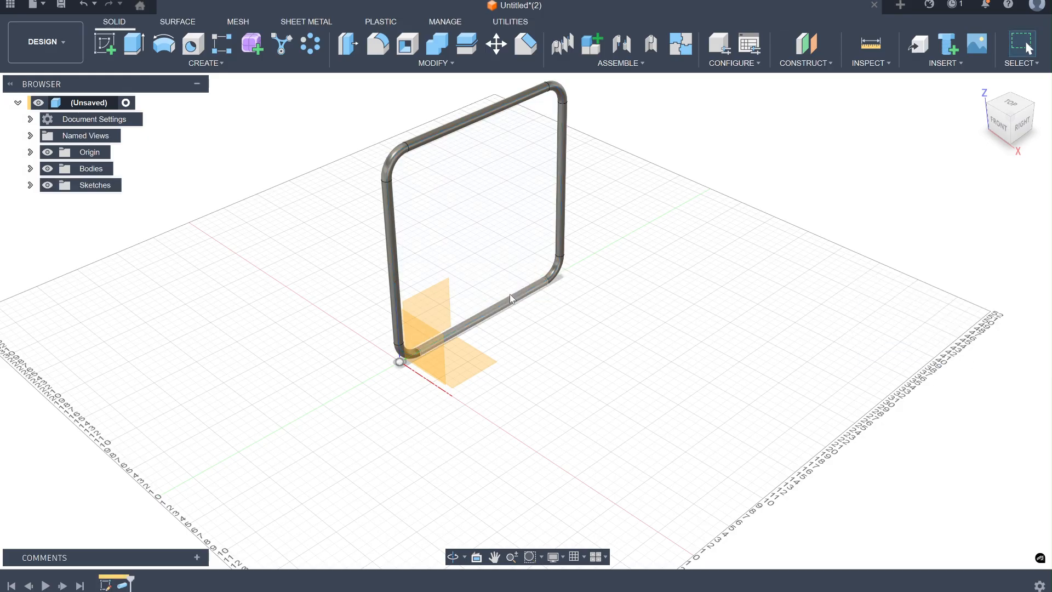
Copy the pipe frame 25 in along the X direction.
left_click(496, 44)
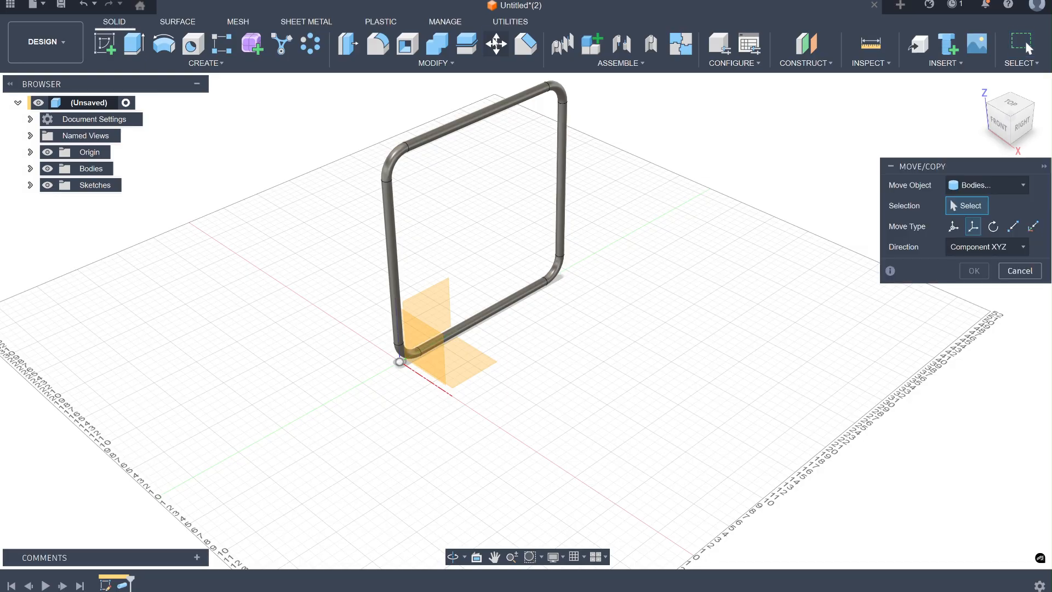
left_click(476, 123)
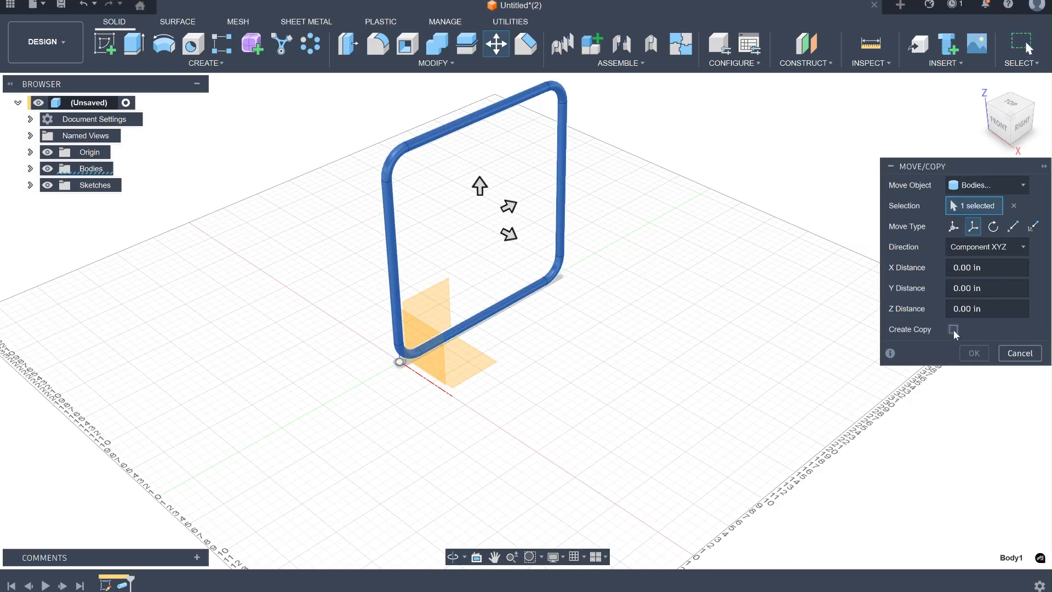
left_click(954, 330)
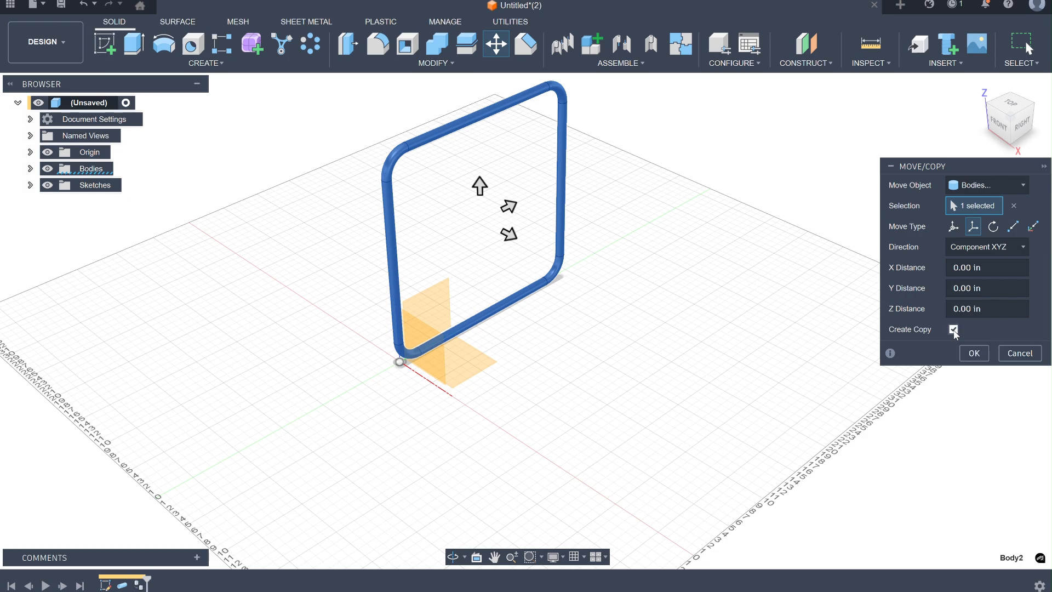
left_click(974, 227)
left_click_drag(508, 234, 696, 334)
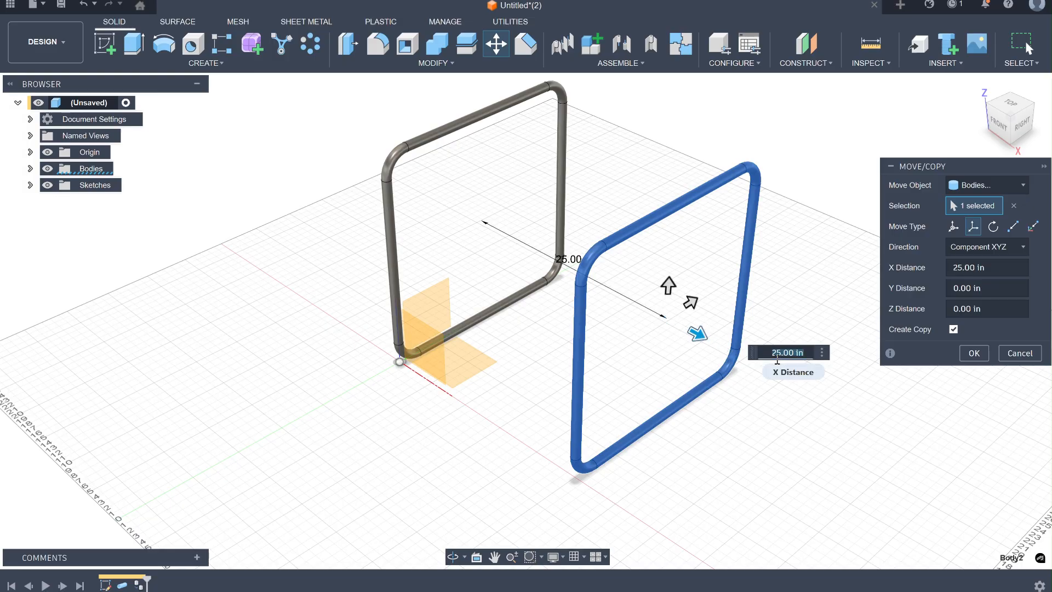
left_click(975, 354)
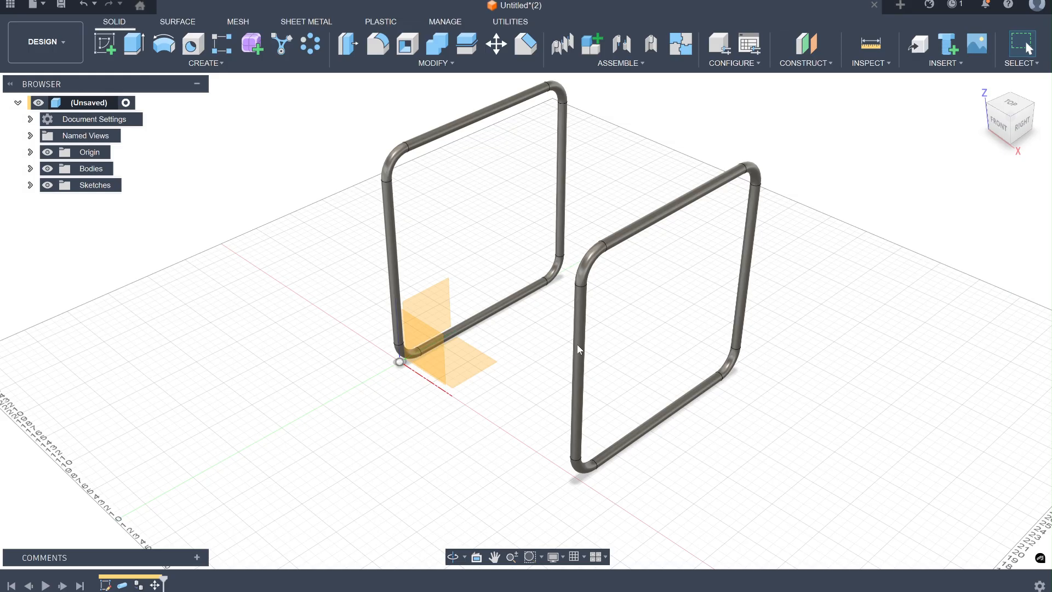
Make copies of both pipe frames rotated 90 degrees about the vertical axis at the origin corner.
scroll(543, 344, "down", 4)
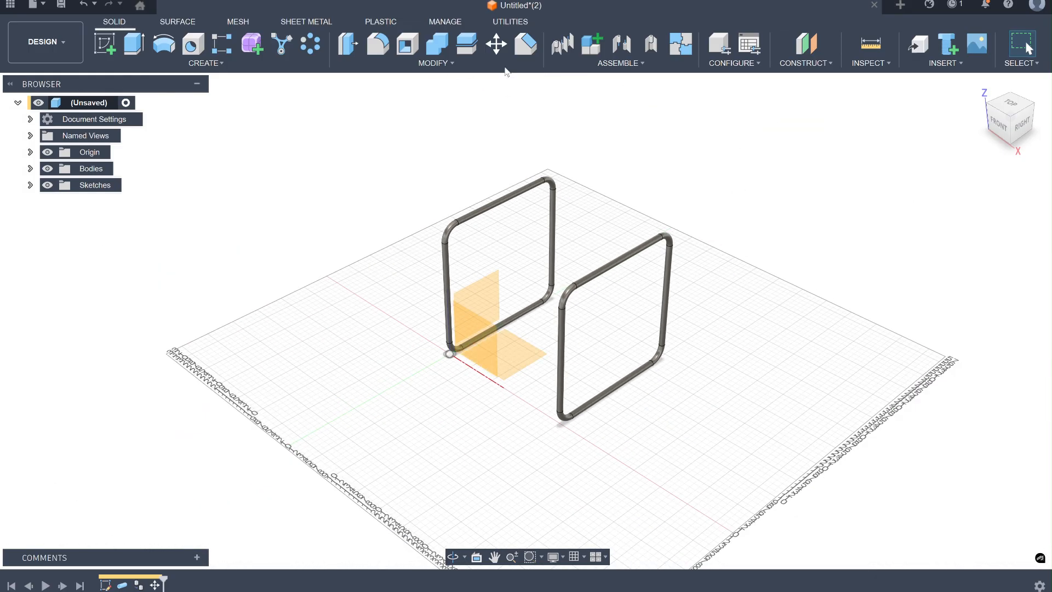
left_click(497, 52)
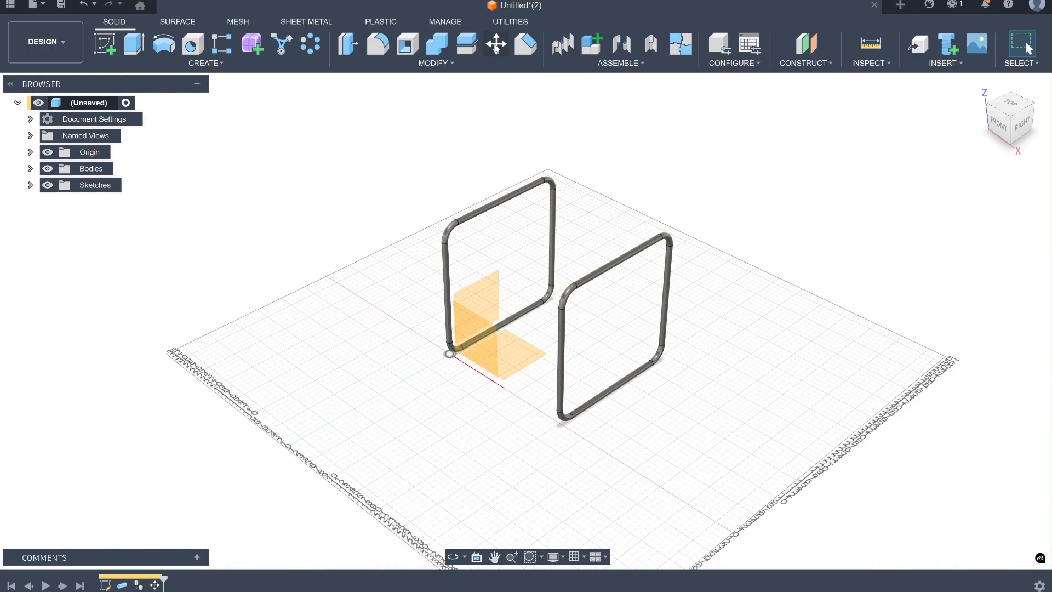
left_click(524, 199)
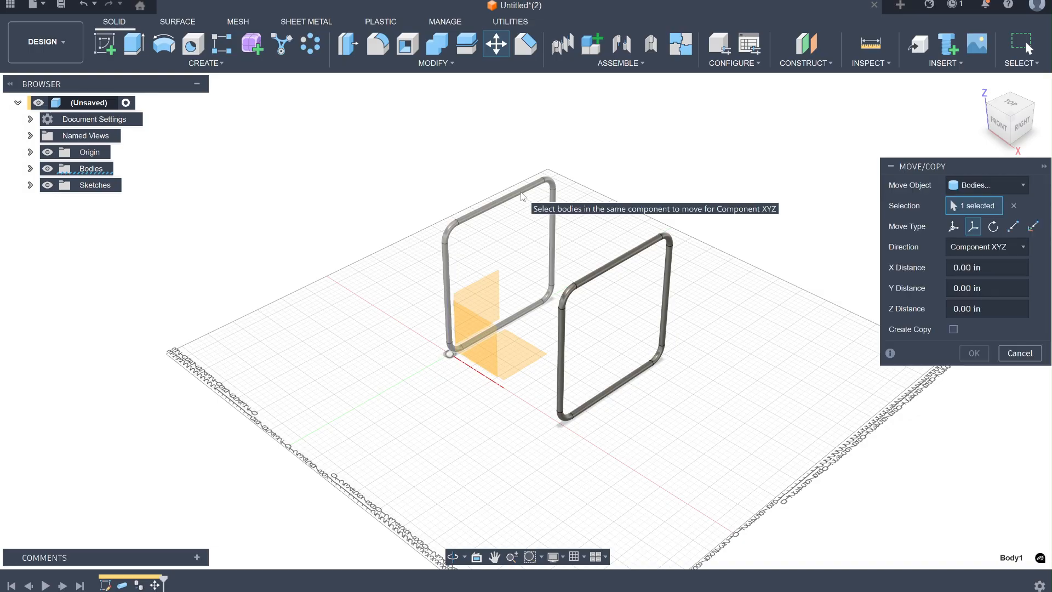
left_click(610, 269)
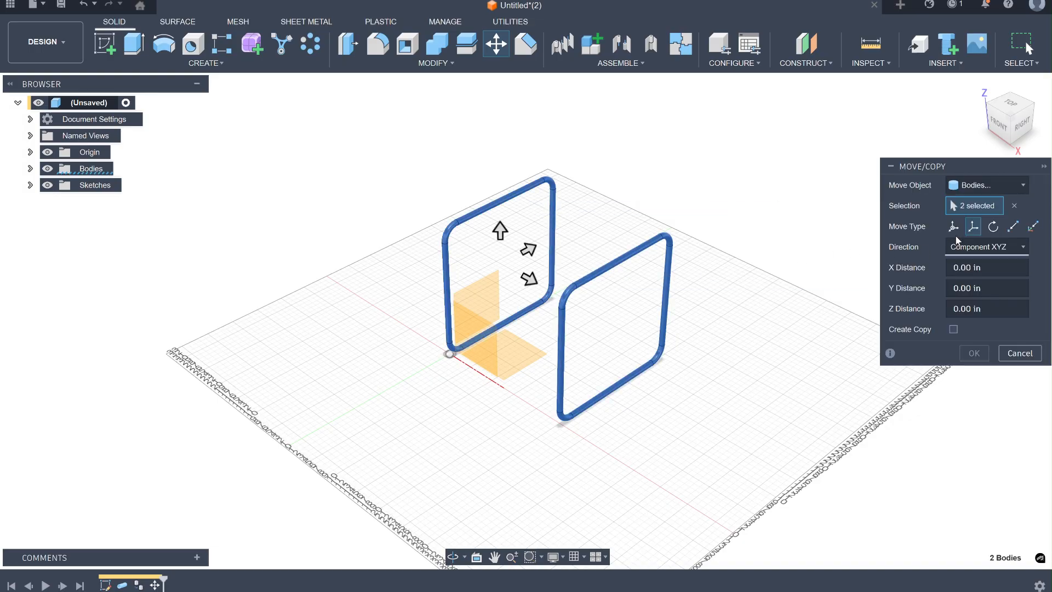
left_click(995, 227)
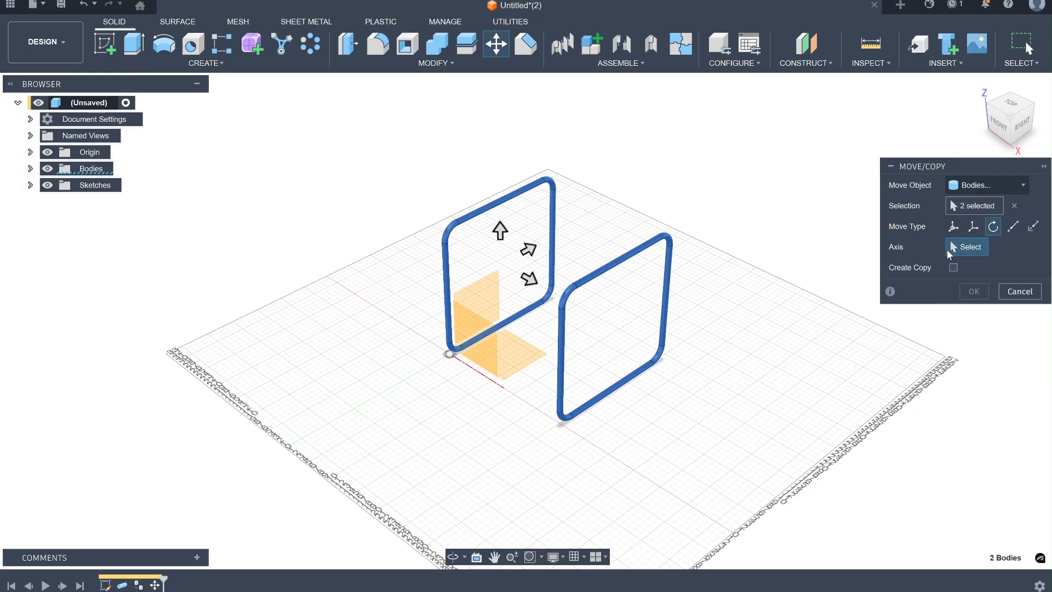
left_click(954, 268)
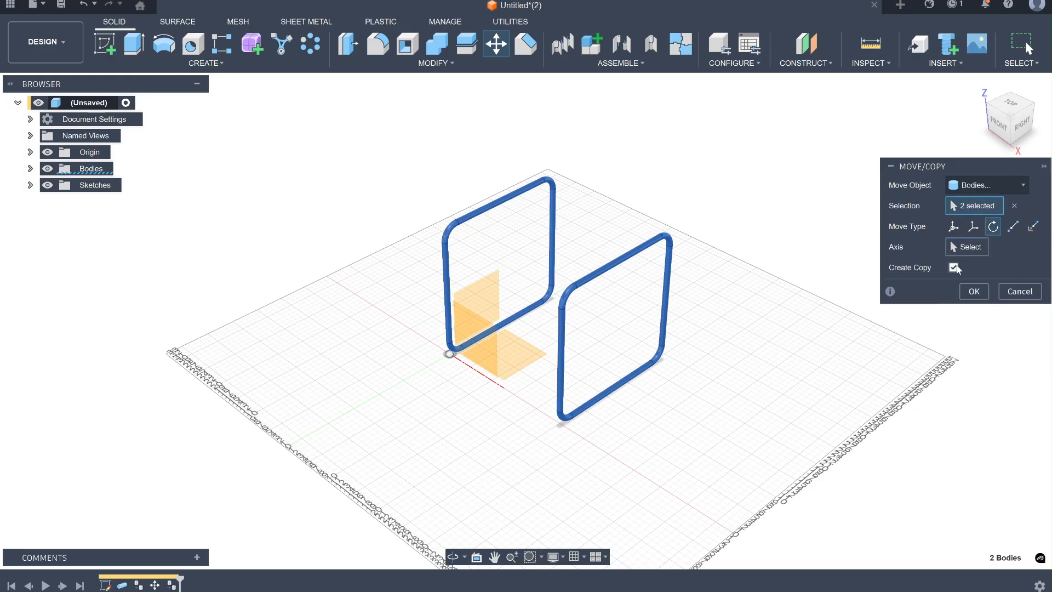
left_click(954, 247)
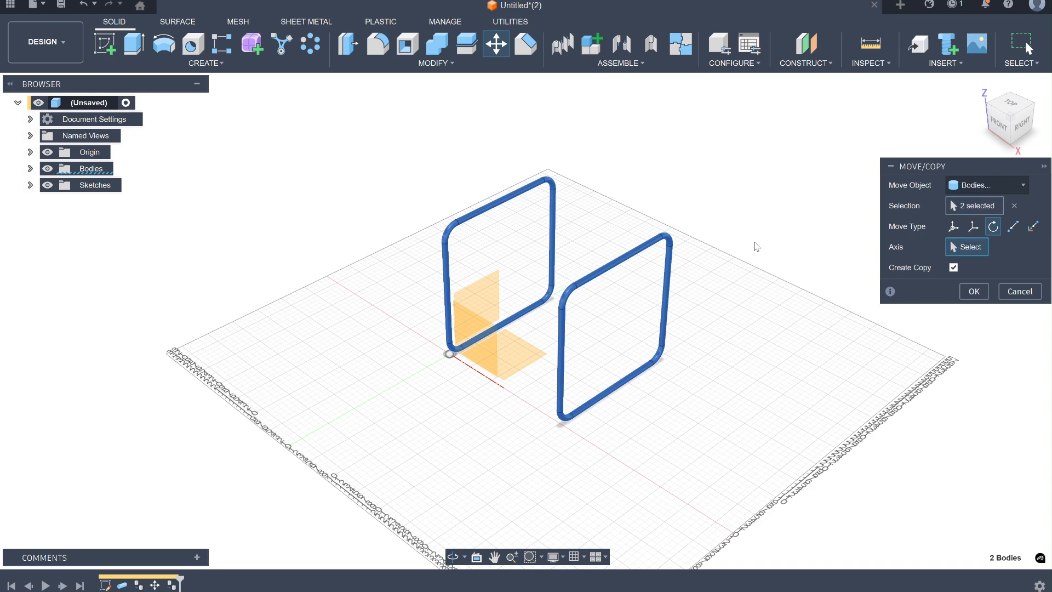
left_click(451, 327)
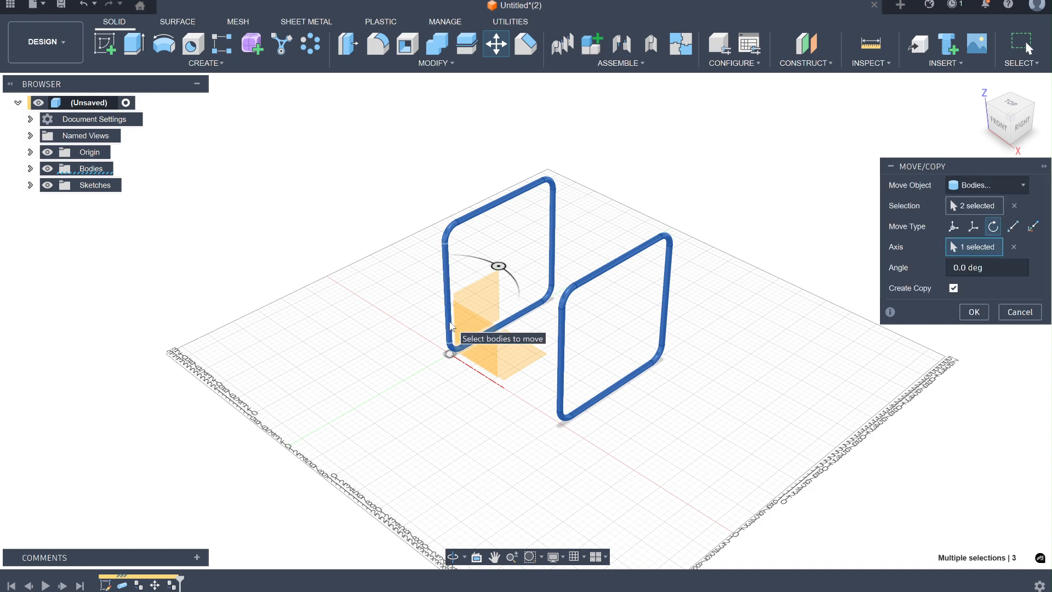
left_click_drag(498, 267, 490, 326)
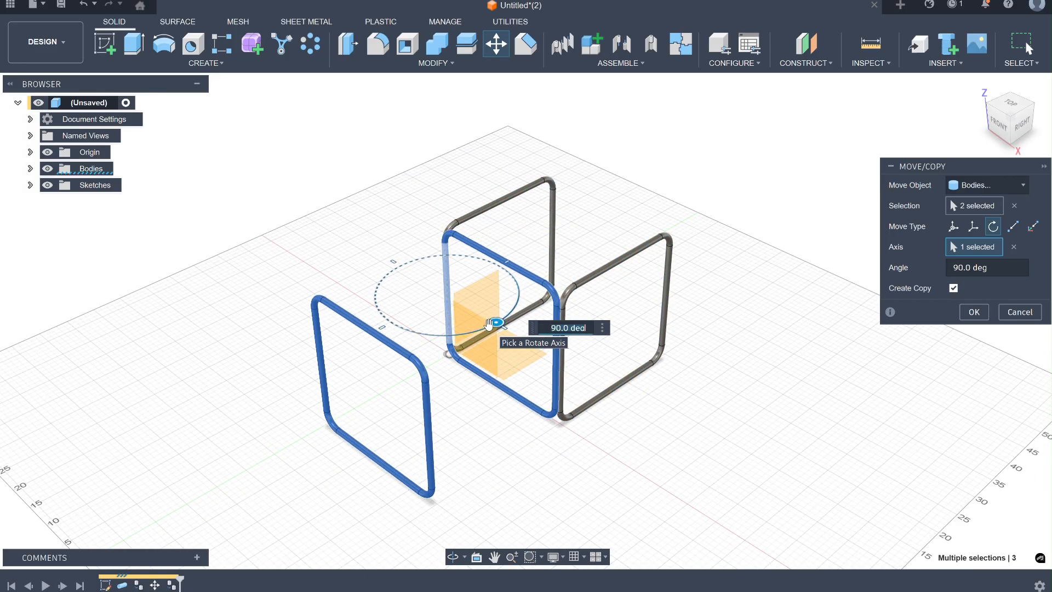
Move the two rotated frames 24.5 in along Y and 0.5 in along X to close the box between the original frames.
left_click(976, 227)
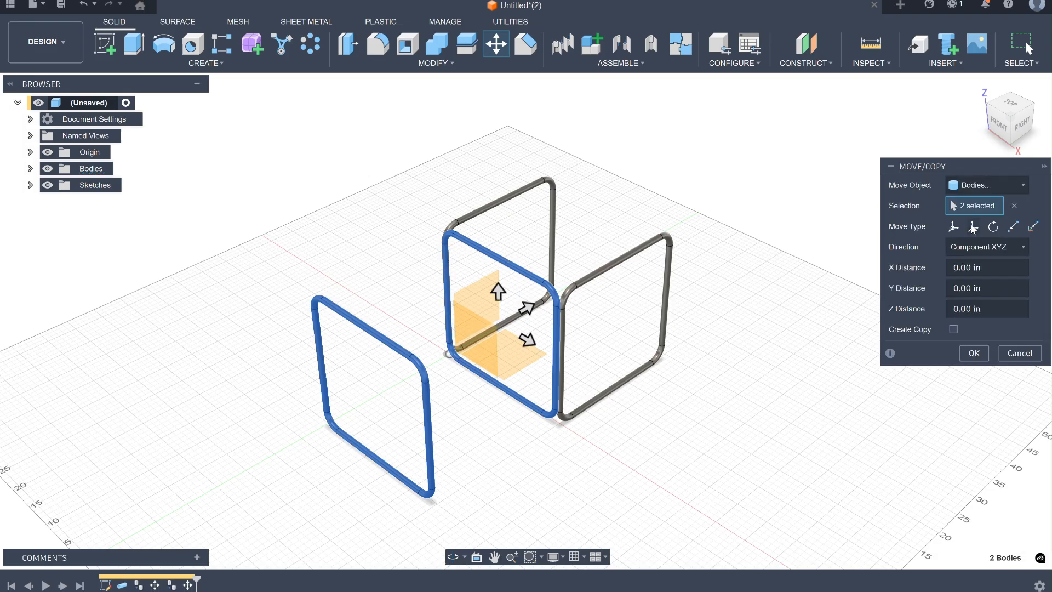
left_click_drag(525, 304, 630, 241)
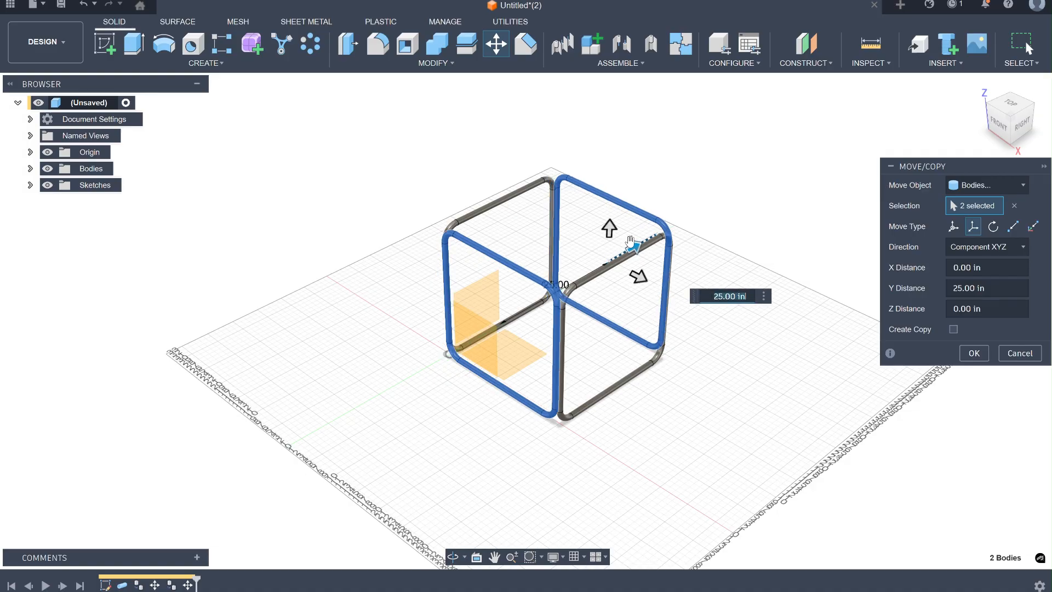
left_click(1010, 104)
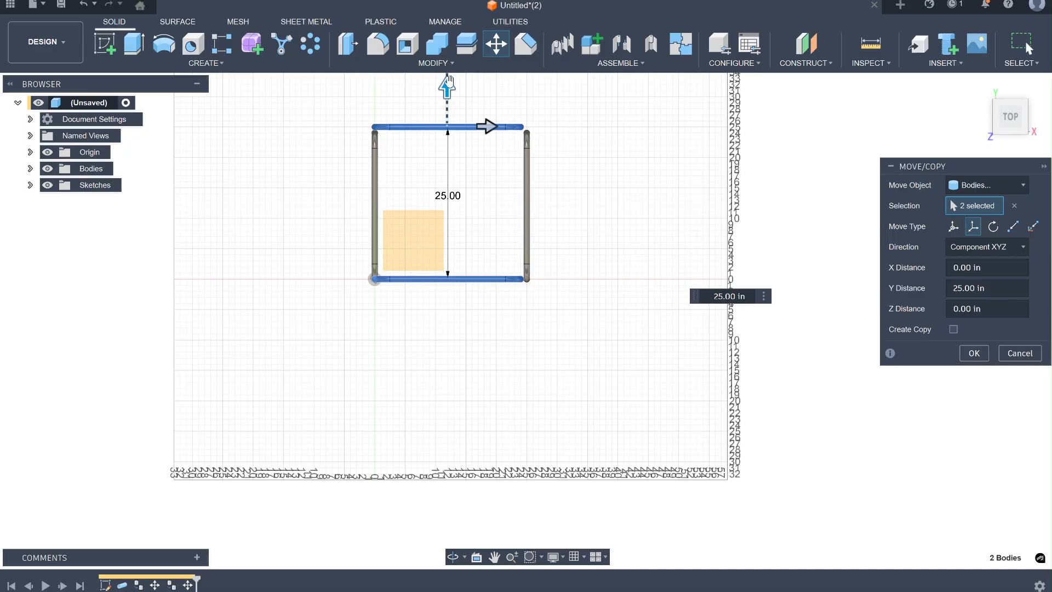
left_click_drag(448, 86, 448, 94)
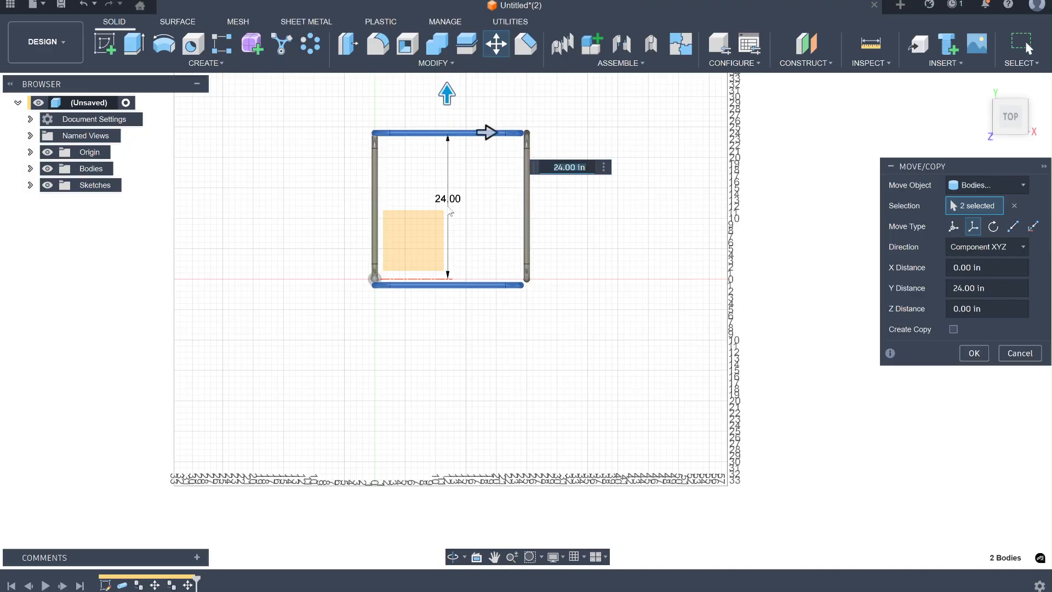
left_click(564, 171)
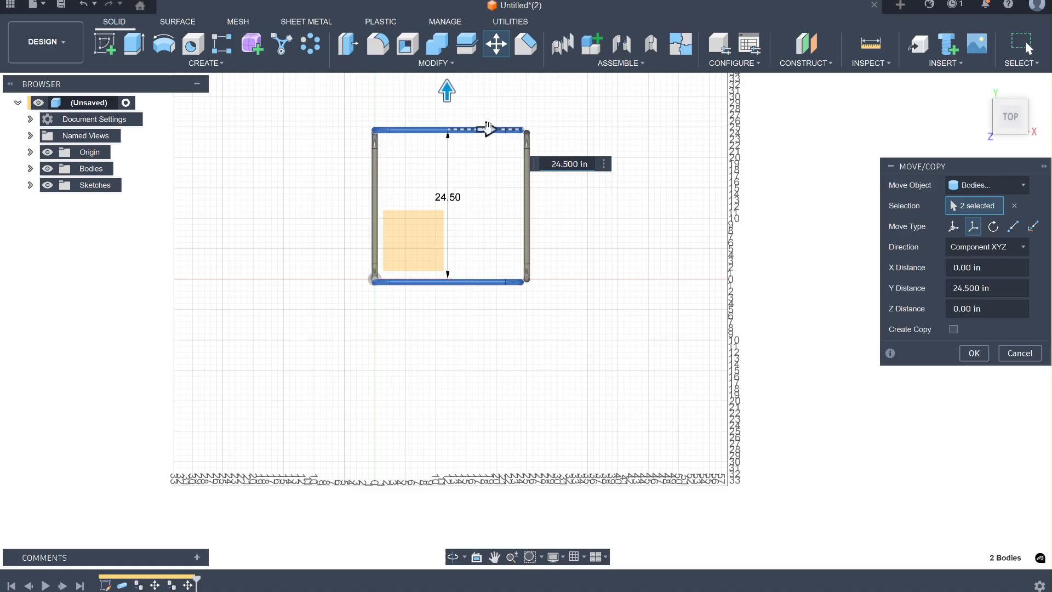
left_click_drag(489, 129, 487, 129)
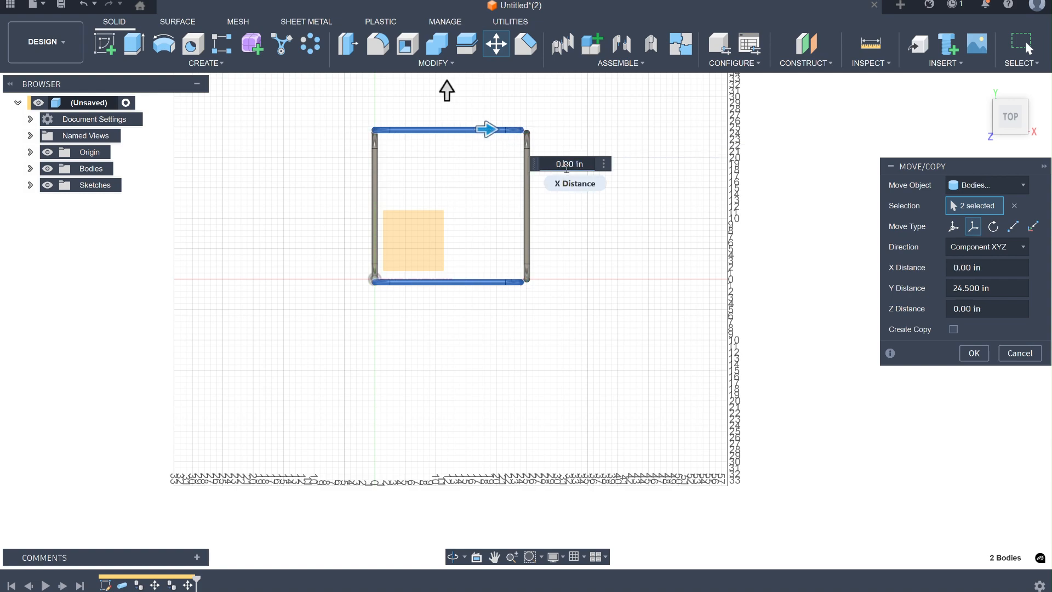
type("5")
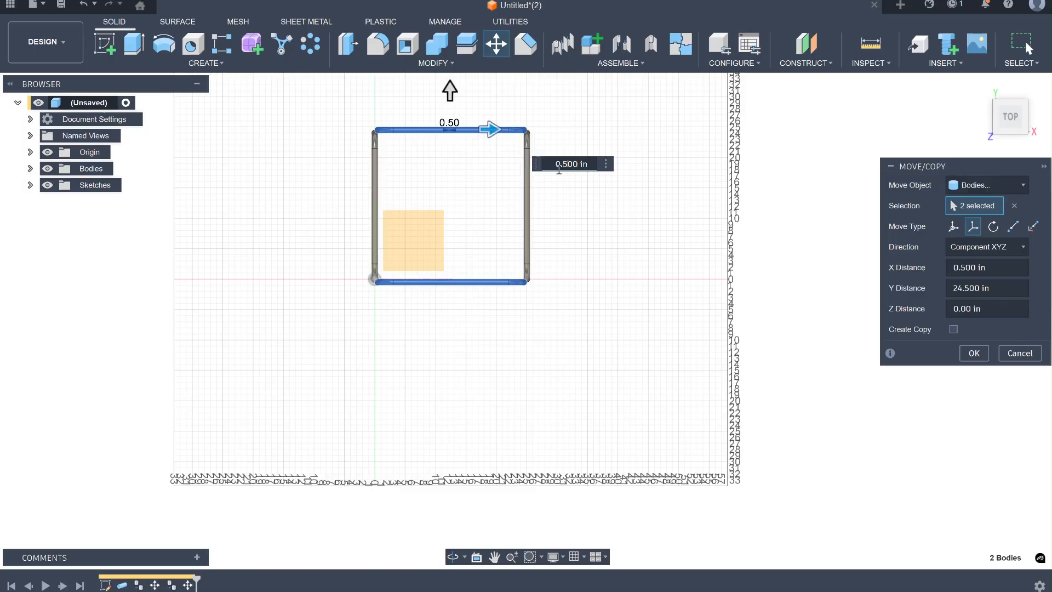
key("Return")
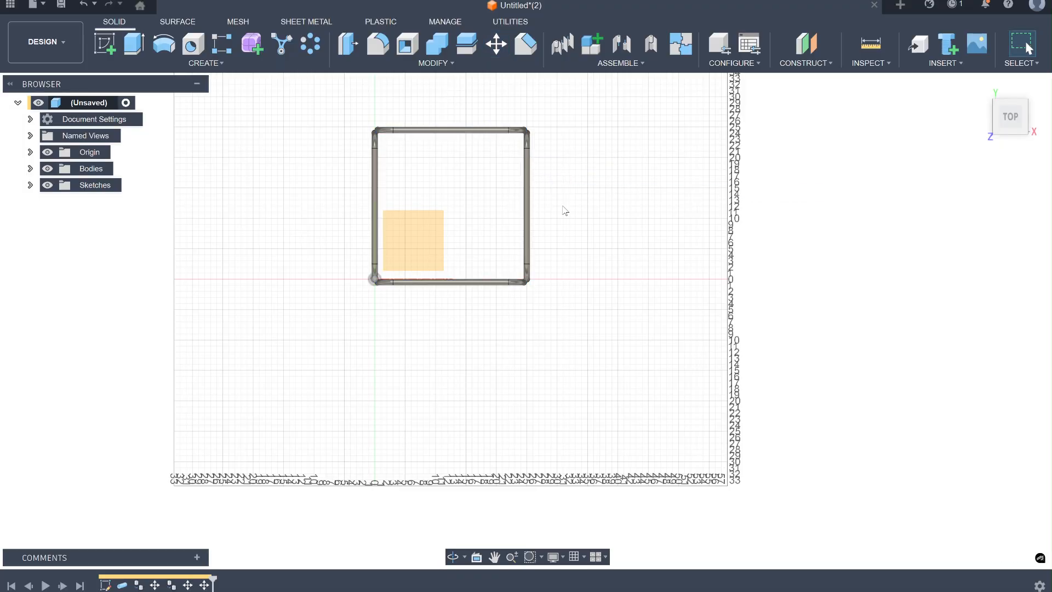
Create a construction plane offset 24 in upward from the horizontal XY origin plane.
middle_click_drag(556, 216, 528, 379, "shift")
middle_click_drag(472, 179, 442, 119, "shift")
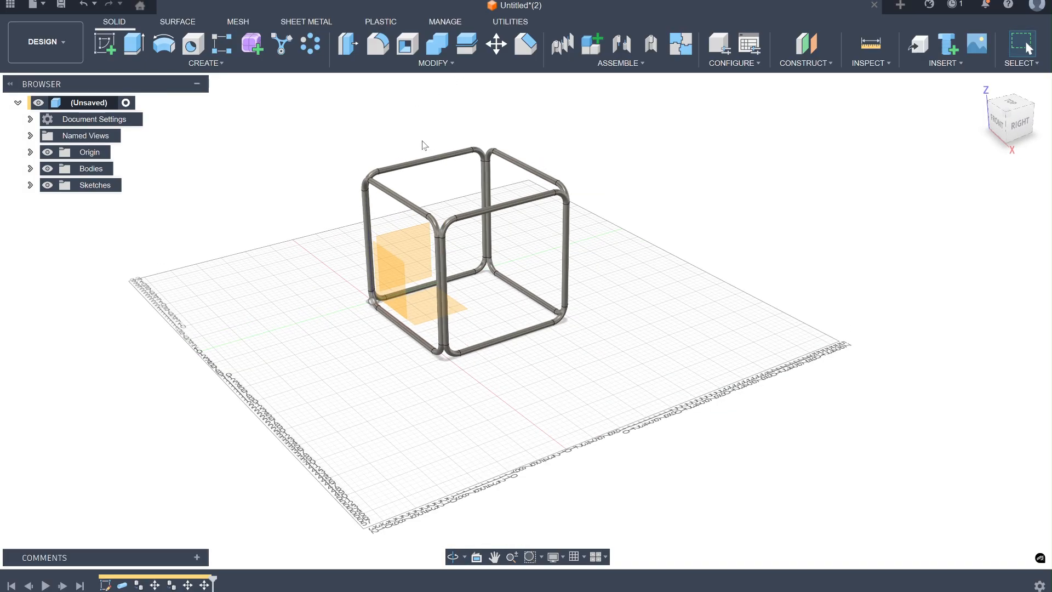
left_click(808, 52)
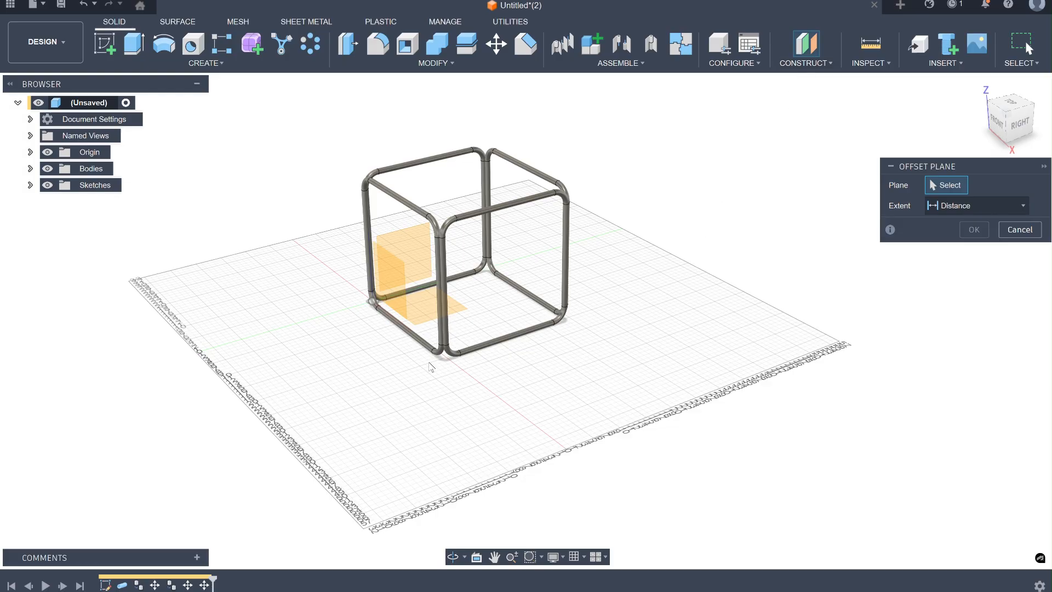
left_click(419, 318)
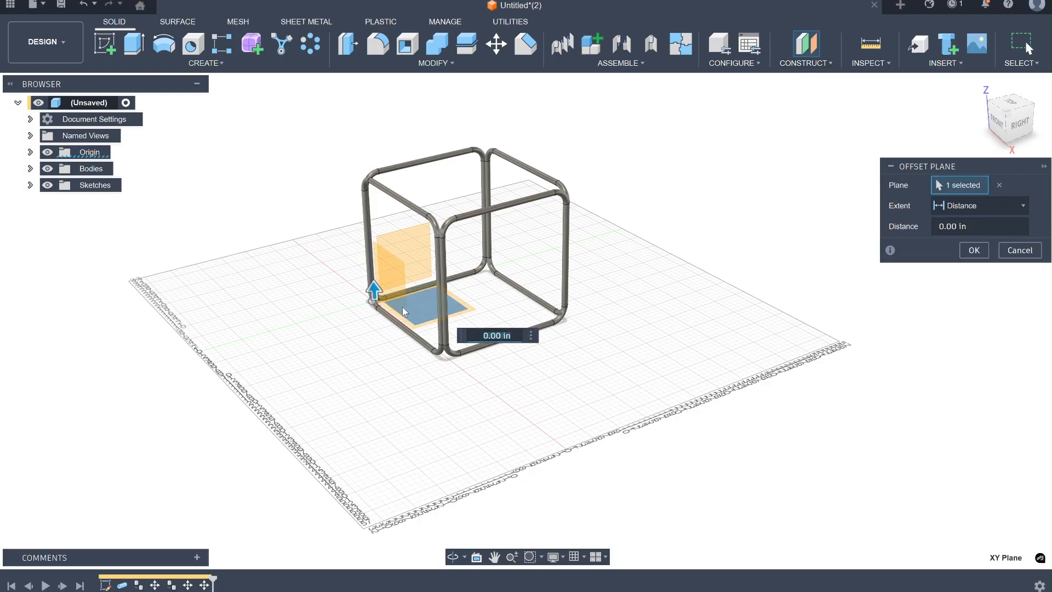
left_click_drag(375, 287, 371, 160)
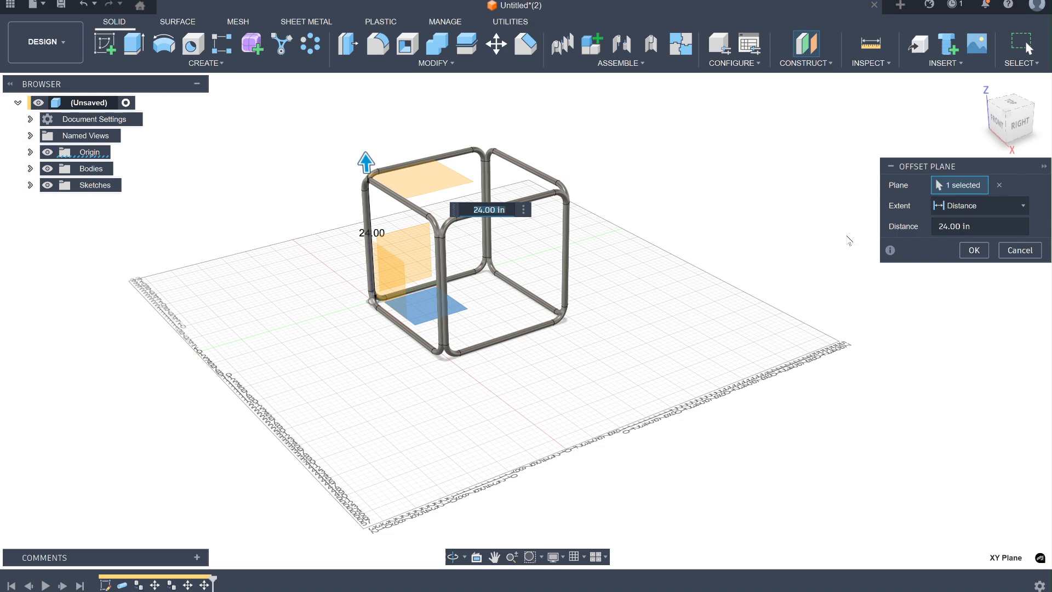
left_click(974, 251)
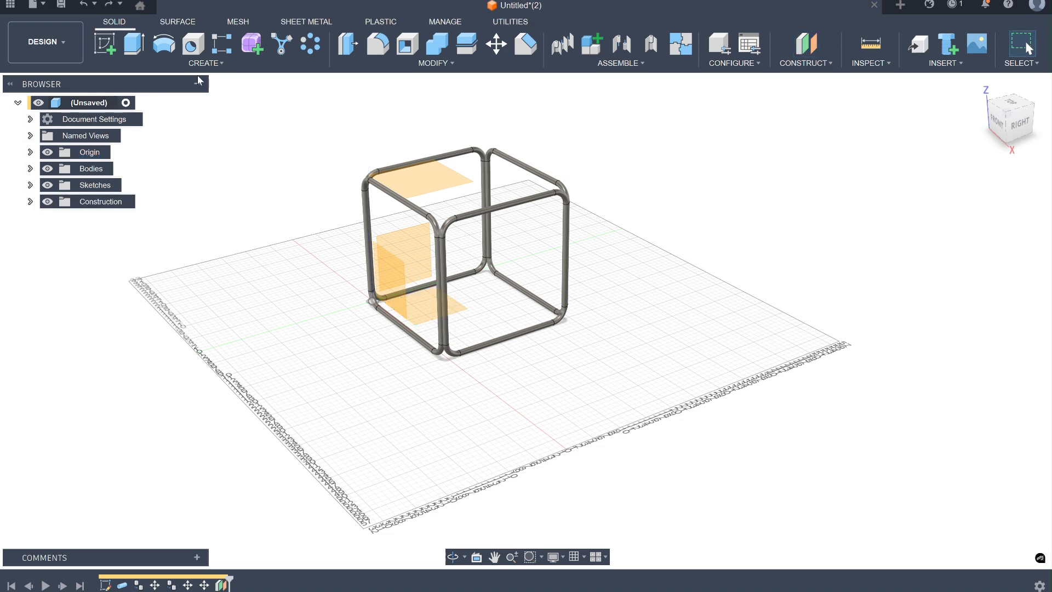
Sketch a two-point rectangle about 18 by 17 in on the raised offset plane, inside the frame outline.
left_click(109, 43)
left_click(415, 170)
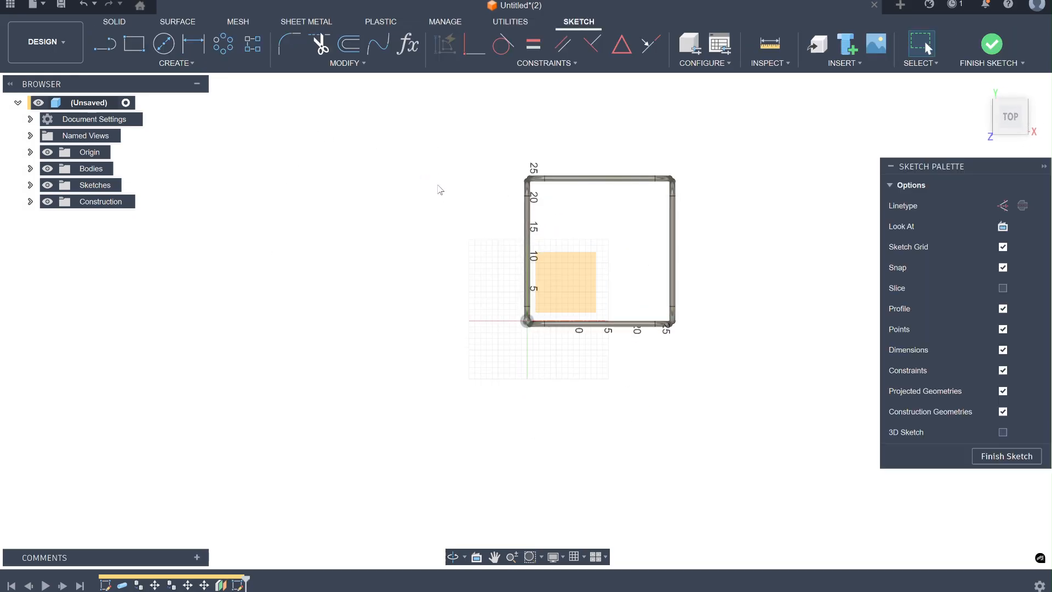
left_click(134, 44)
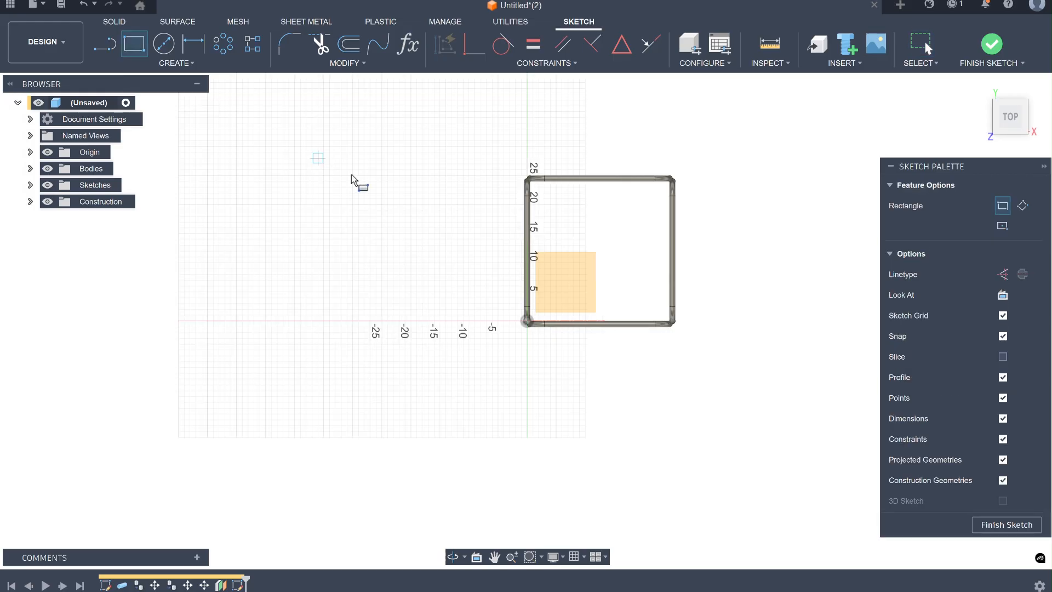
left_click(548, 295)
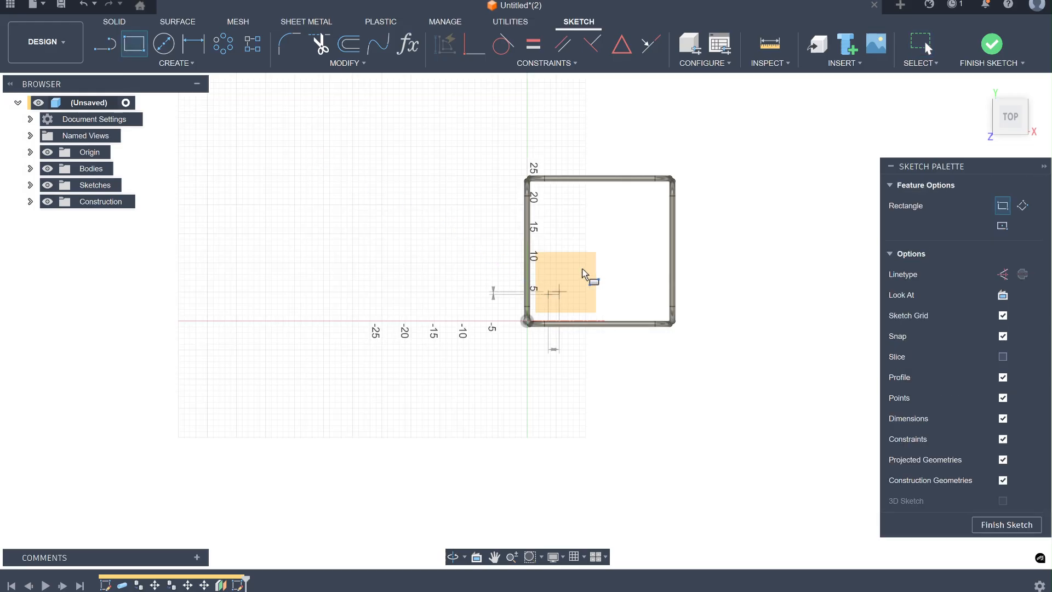
left_click(654, 196)
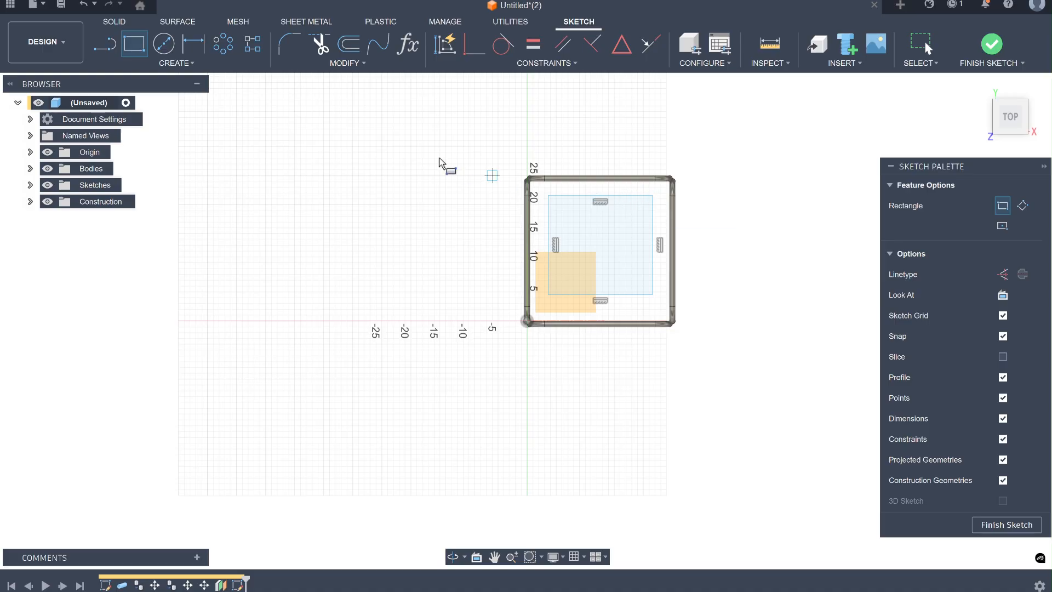
Dimension the rectangle's height and width to 24 in each.
left_click(195, 49)
left_click(196, 50)
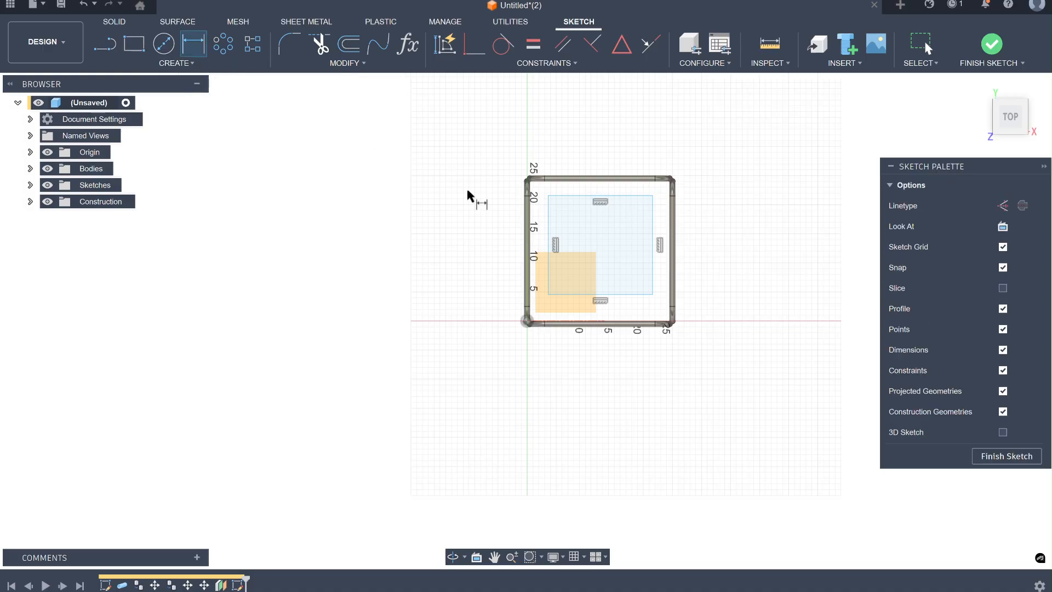
left_click(586, 296)
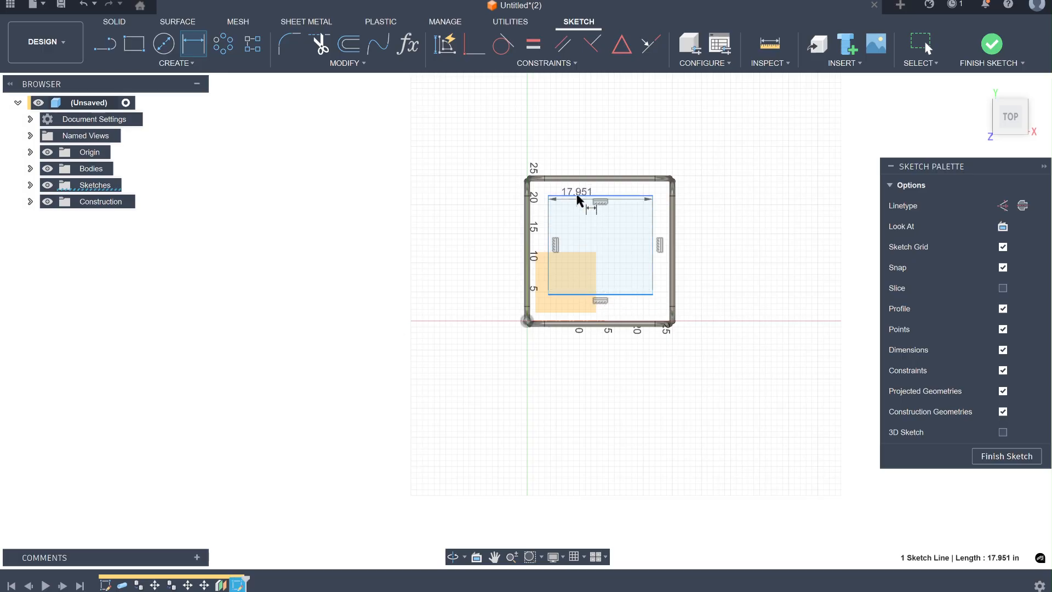
left_click(463, 210)
type("2")
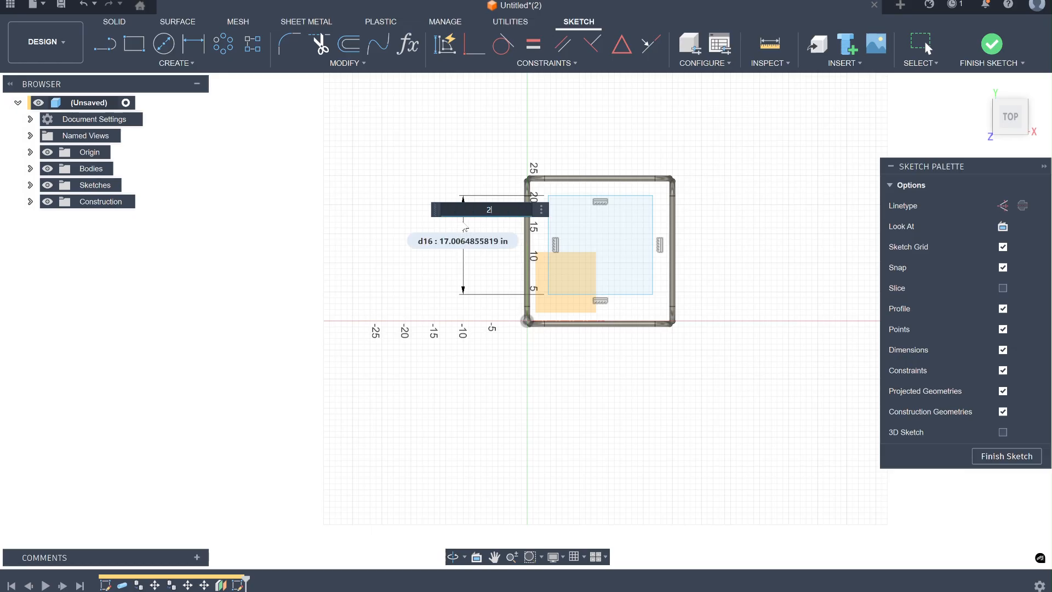
type("4")
key("Return")
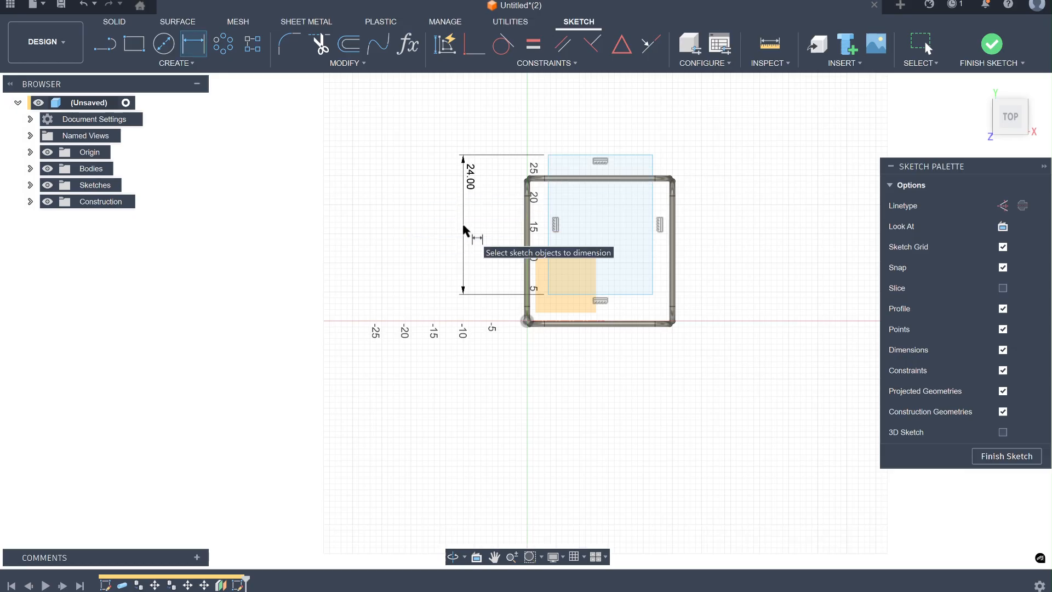
left_click(550, 215)
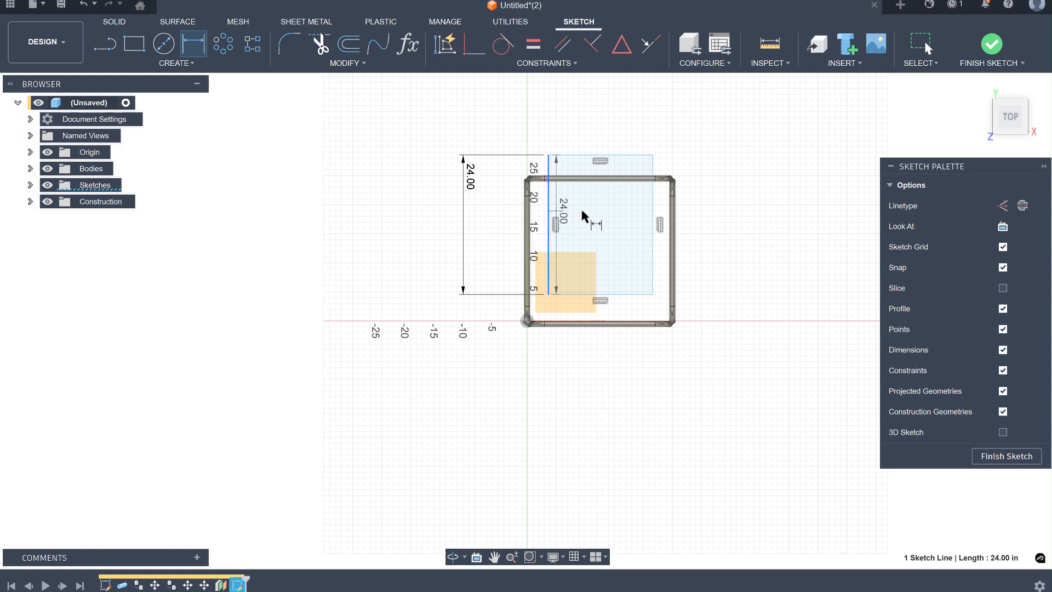
left_click(653, 212)
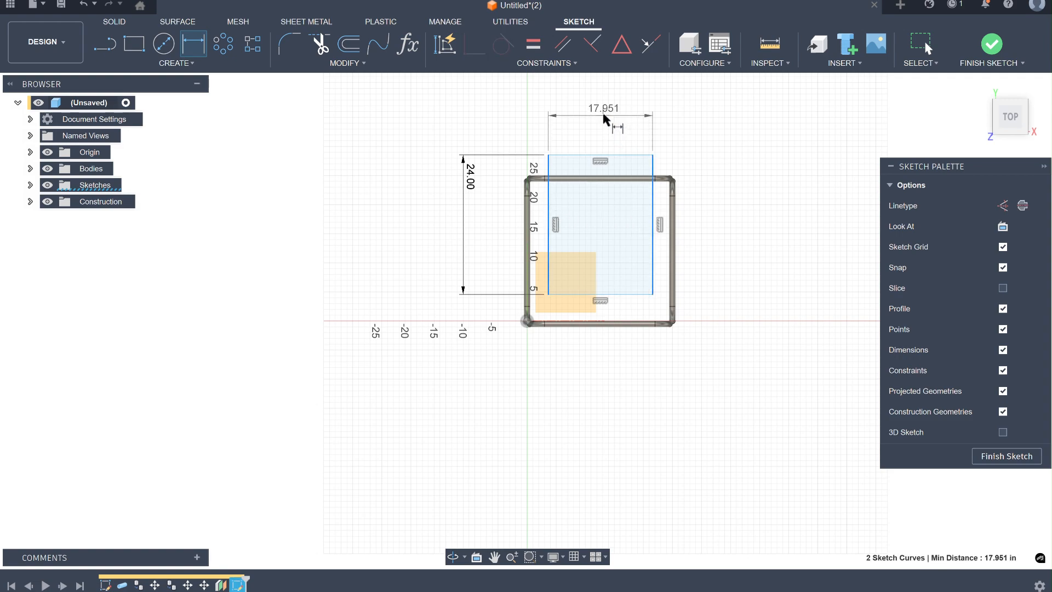
left_click(602, 109)
type("24")
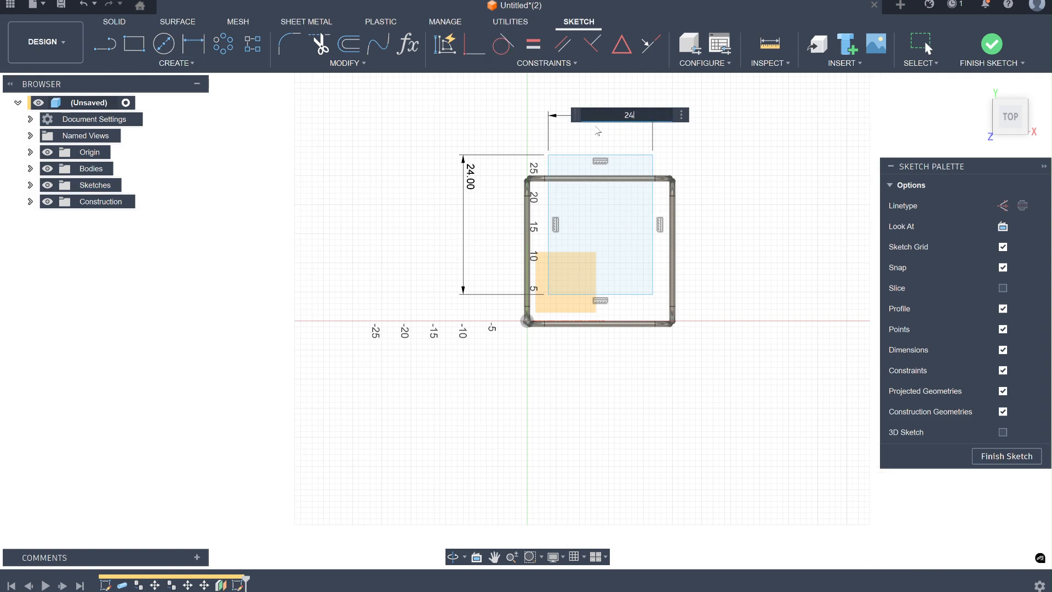
key("Return")
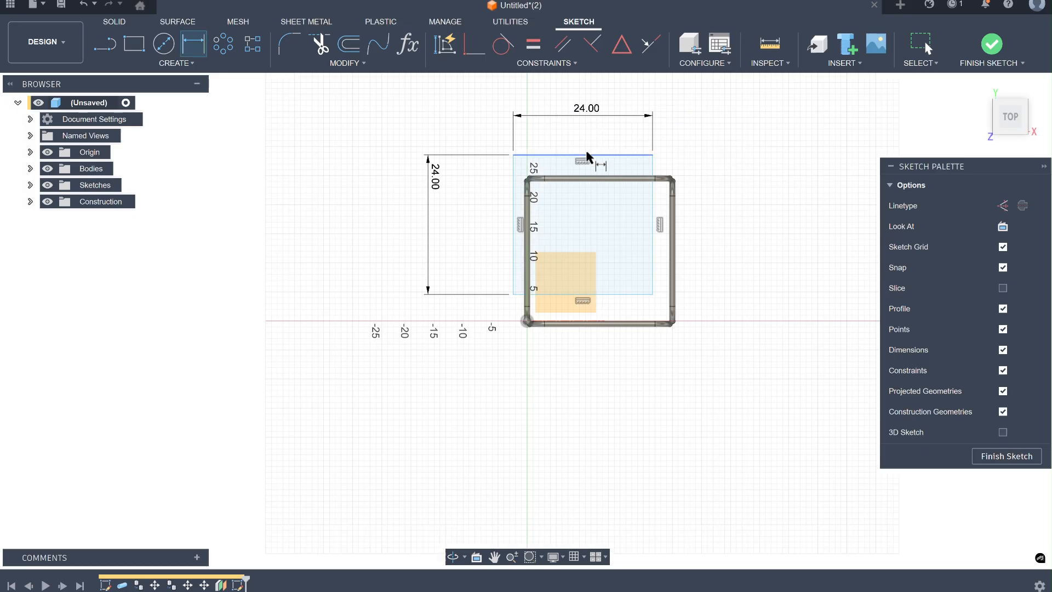
Dimension the square's right side 24.5 in from the origin and make its lower edge coincident with the X axis.
left_click(653, 245)
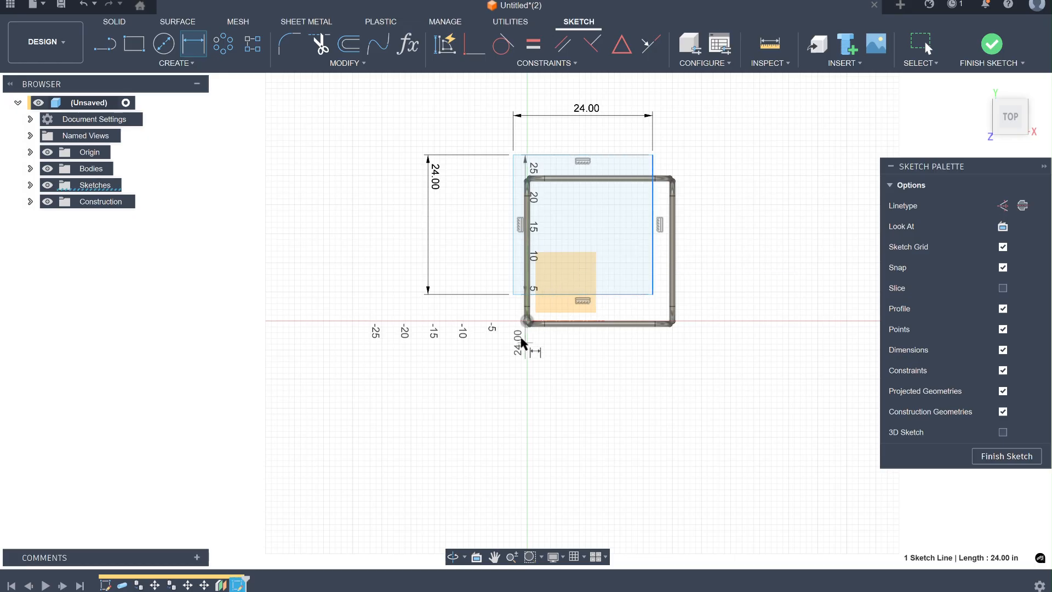
left_click(528, 321)
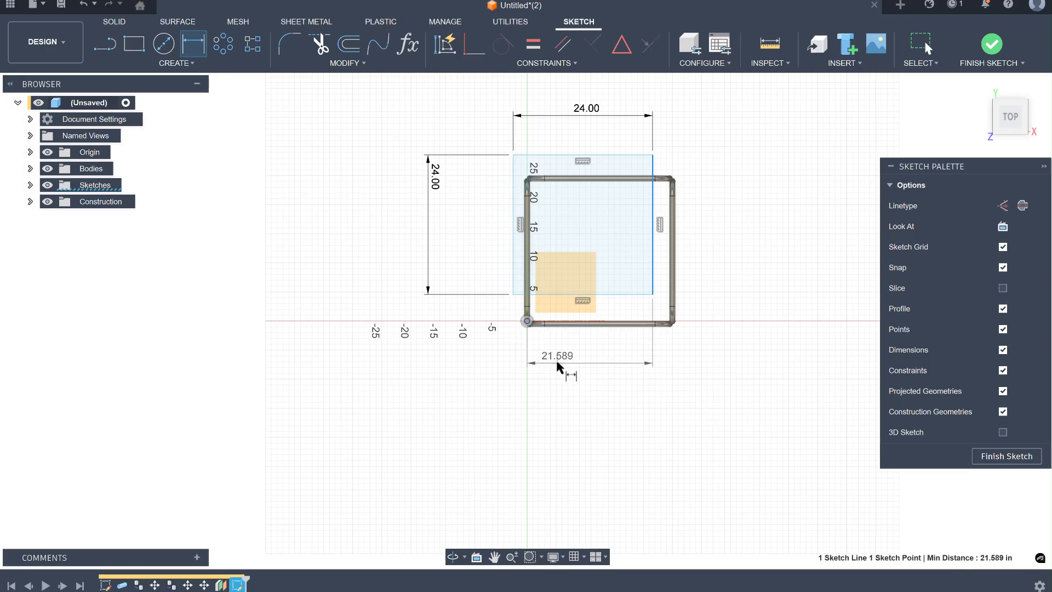
left_click(568, 384)
type("24.5")
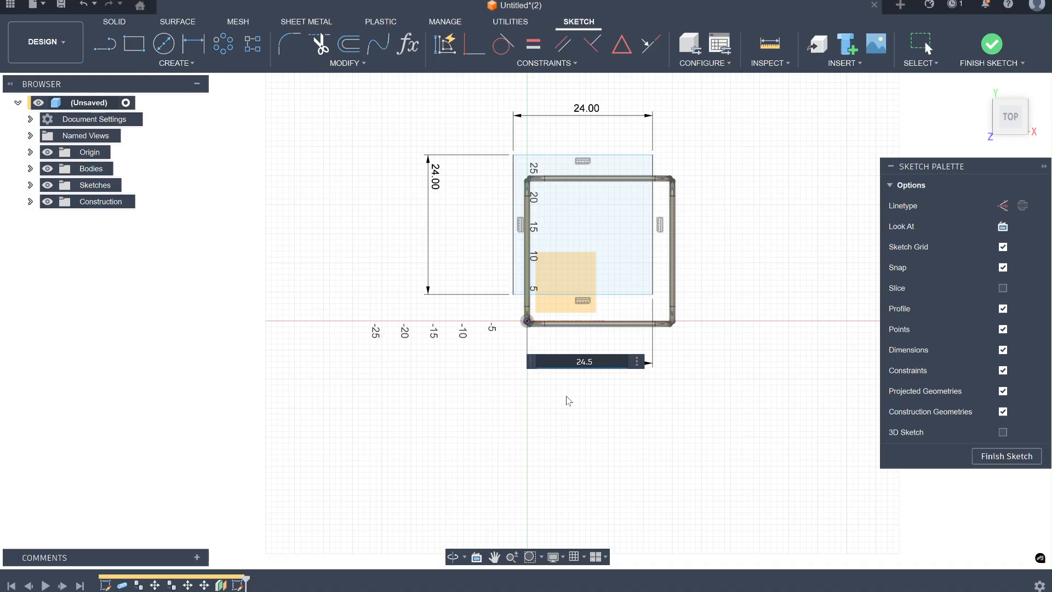
key("Return")
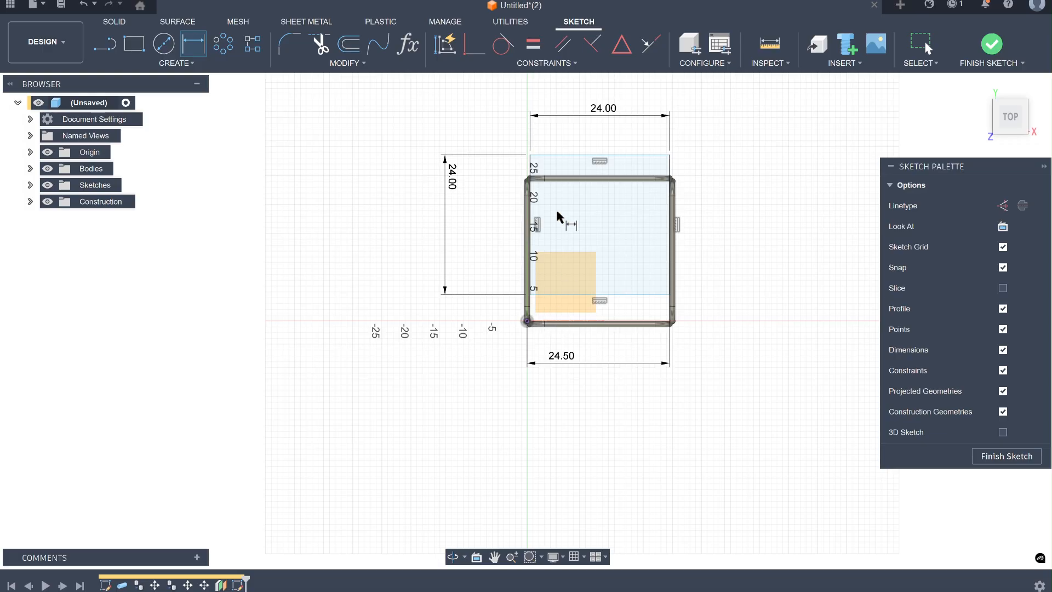
left_click(648, 46)
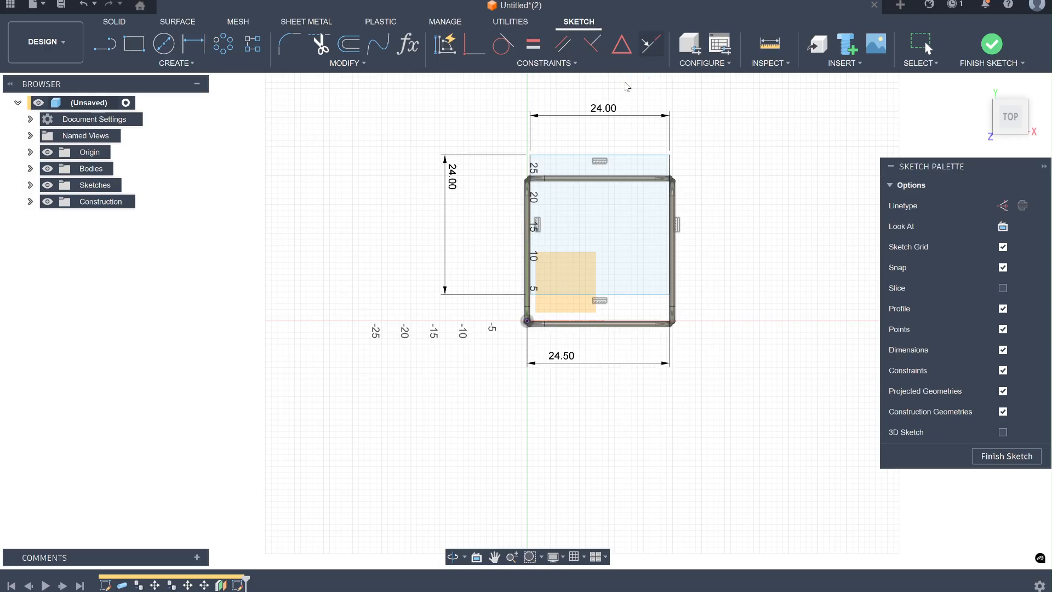
left_click(542, 323)
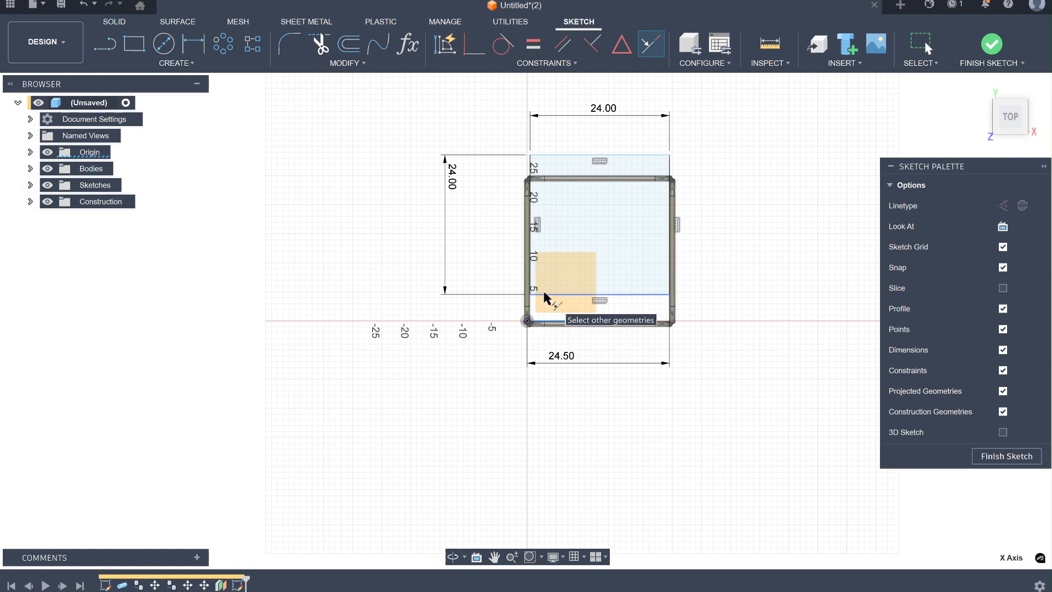
left_click(544, 295)
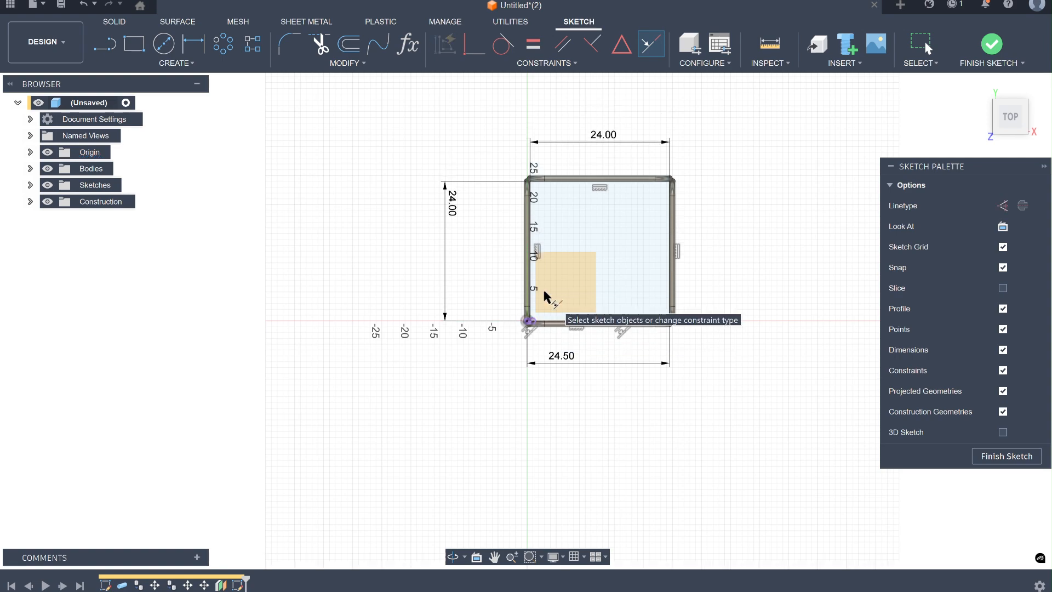
Fillet all four corners of the square with a 2.5 in radius and finish the sketch.
left_click(289, 44)
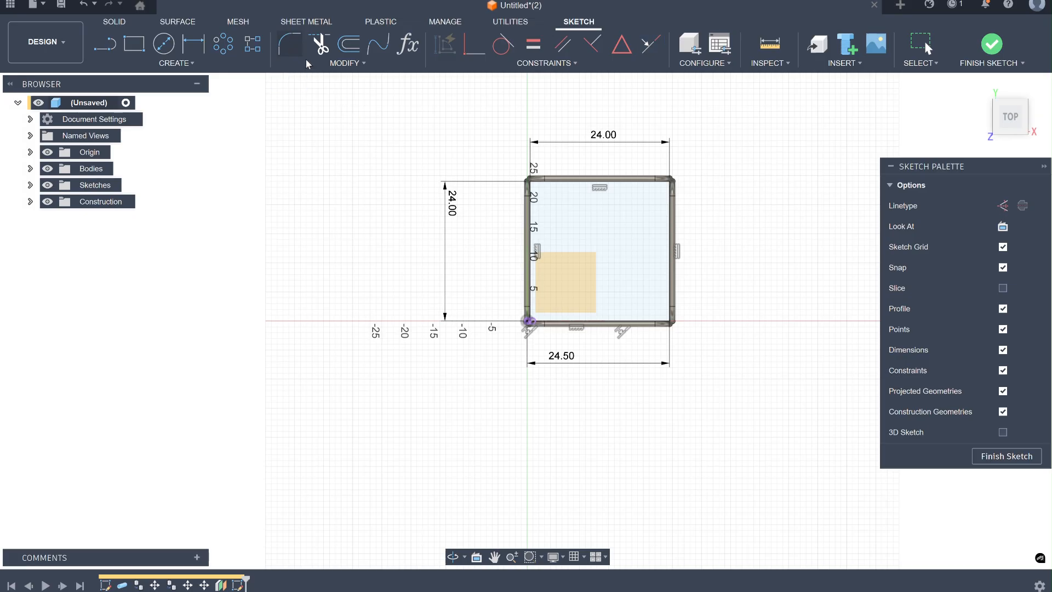
left_click(530, 180)
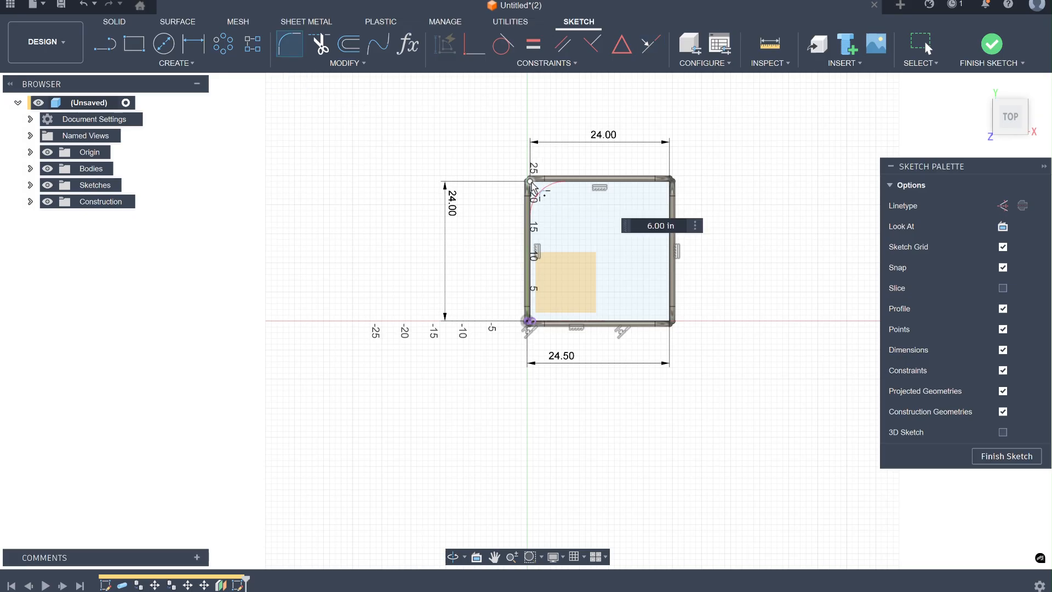
left_click(670, 181)
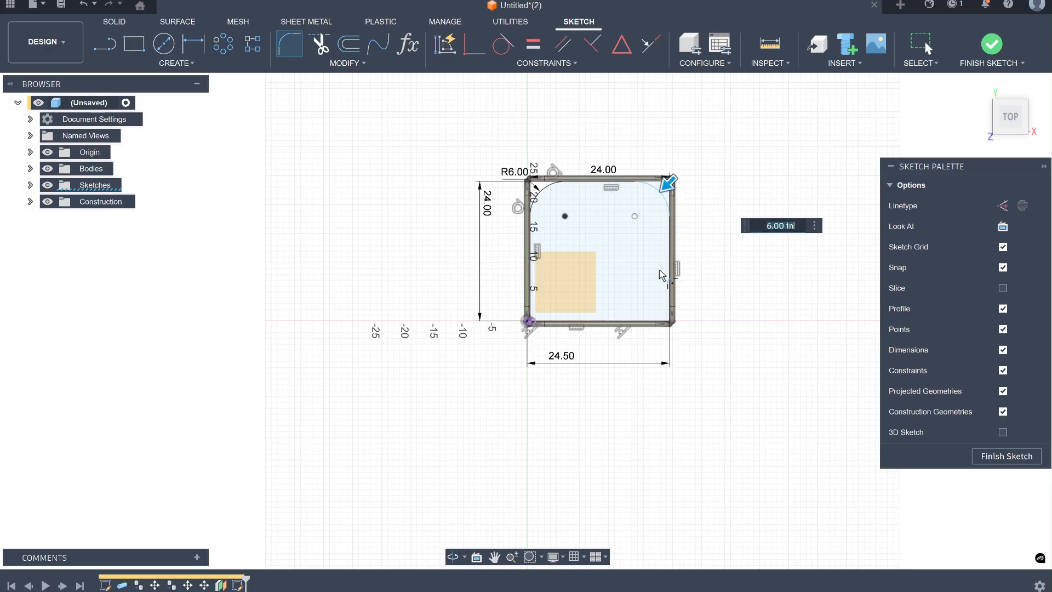
left_click(669, 323)
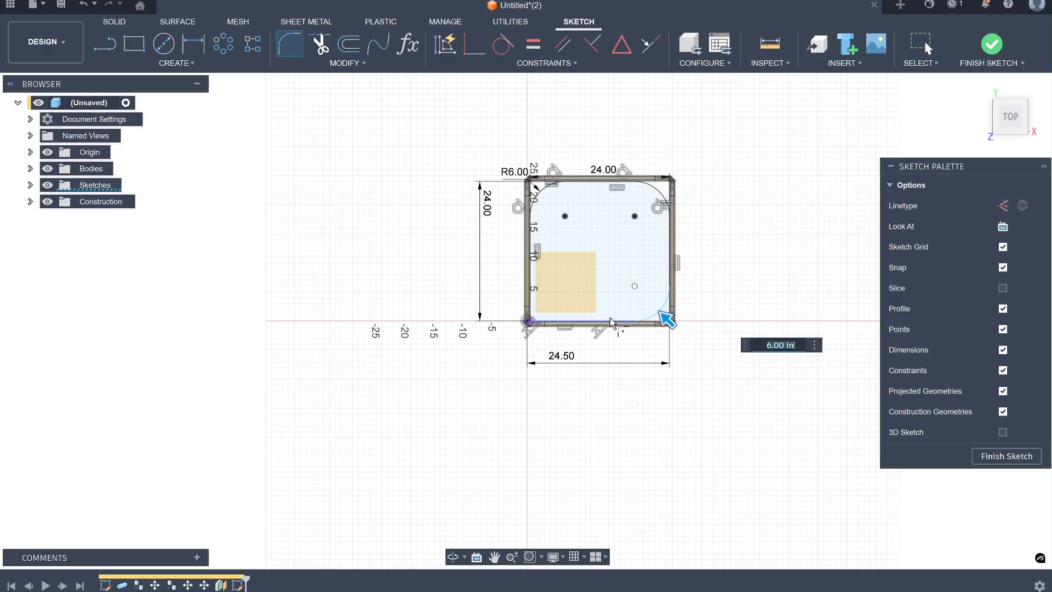
left_click(529, 323)
type("2")
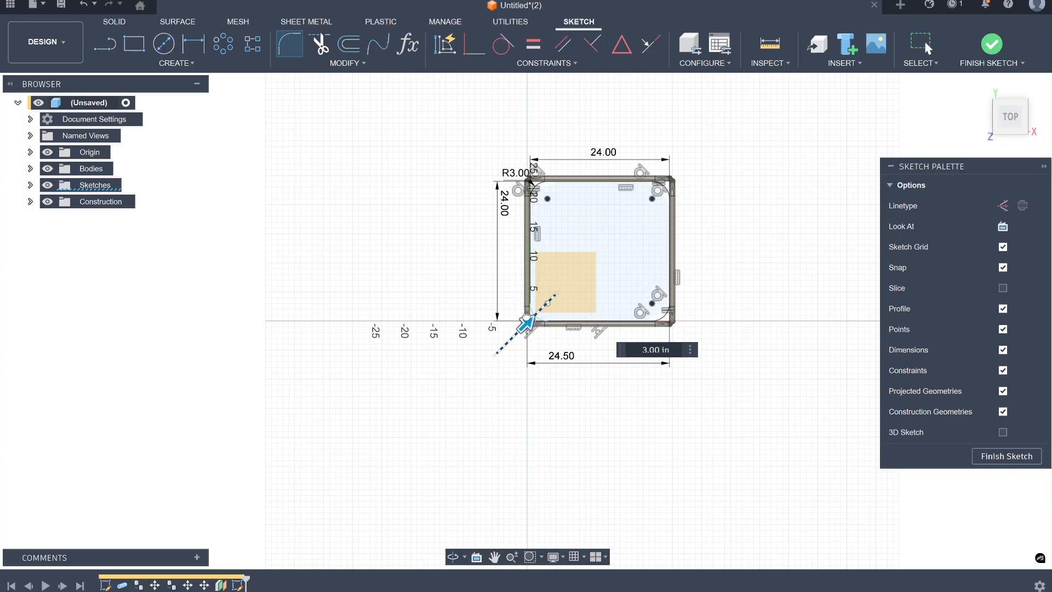
type(".5")
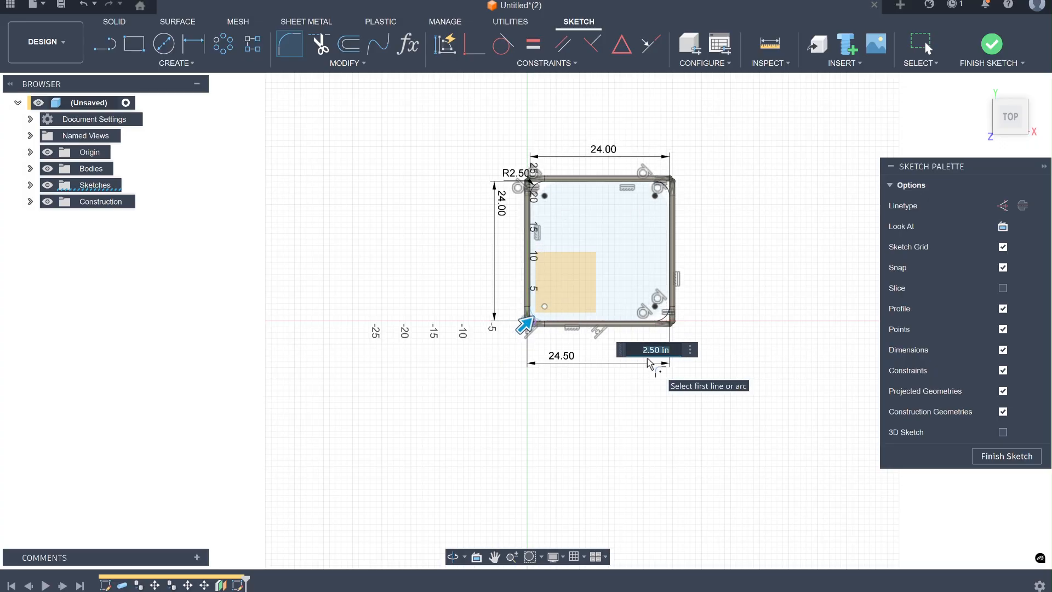
key("Return")
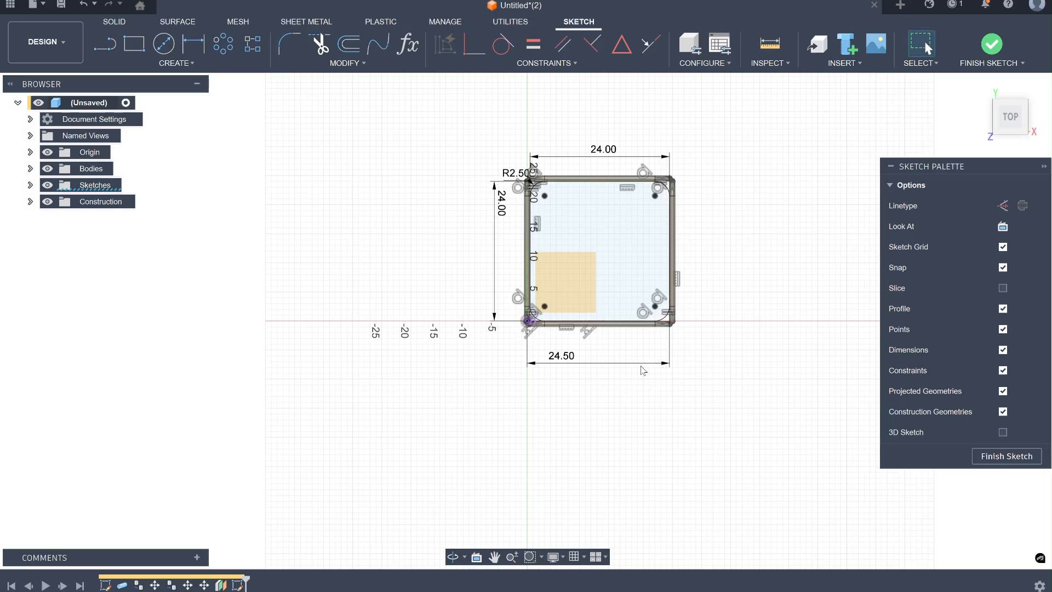
left_click(987, 459)
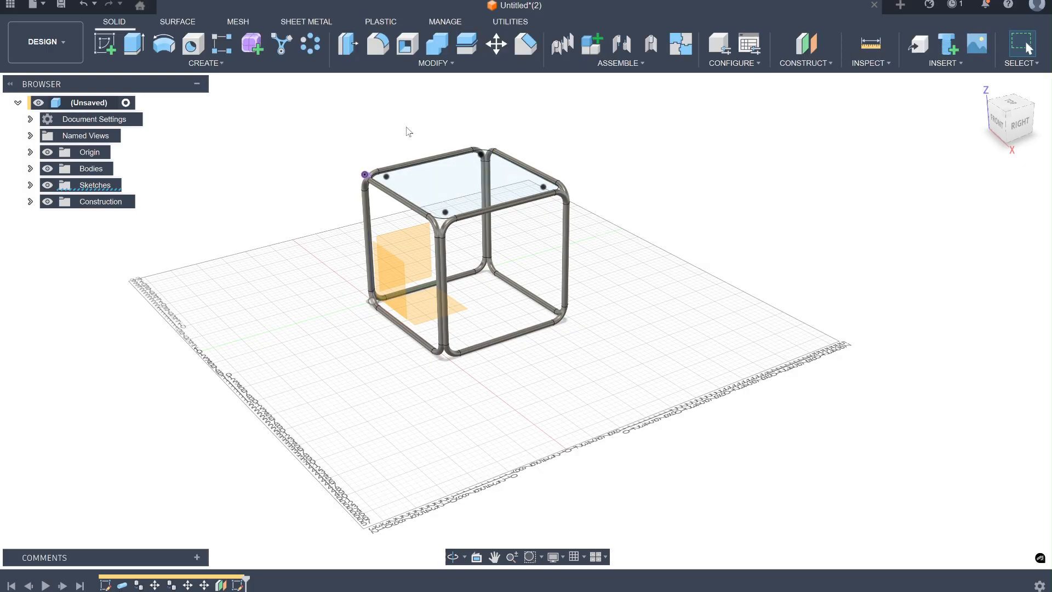
Extrude the rounded square on top of the frame symmetrically by 0.5 in as a new body.
left_click(134, 44)
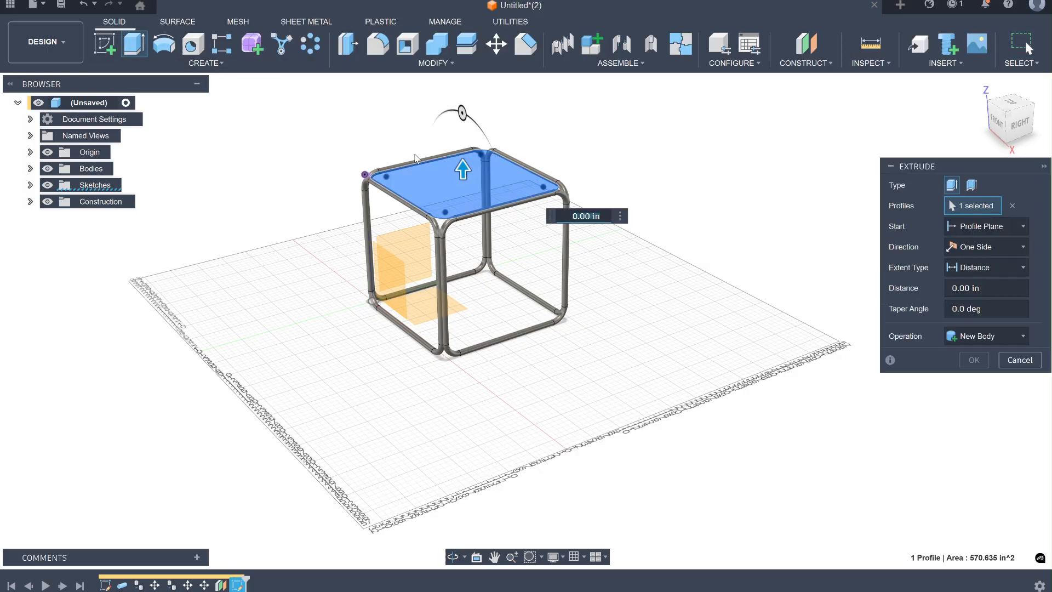
type("1")
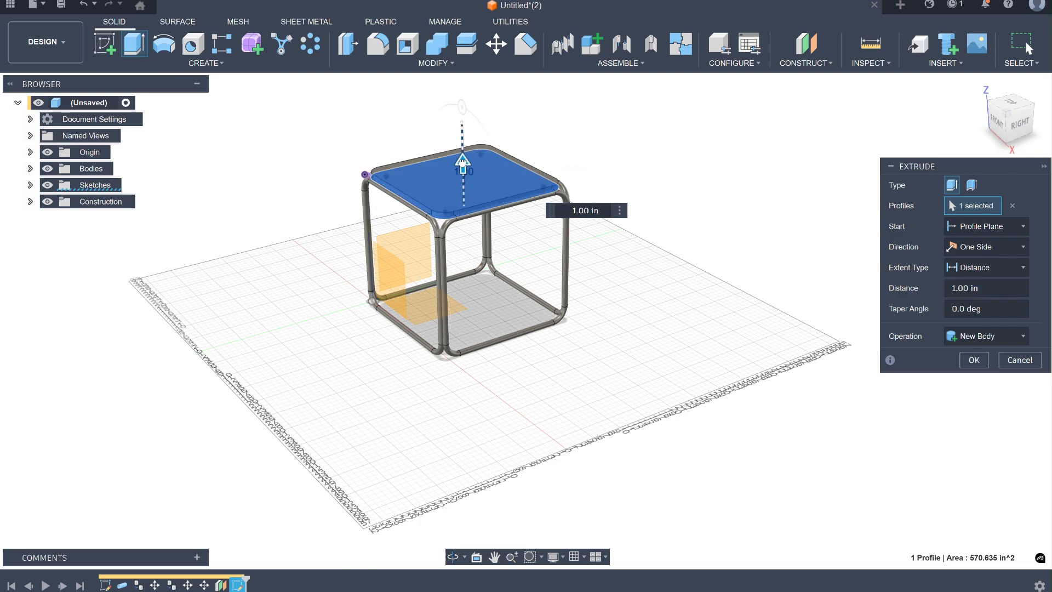
type("0")
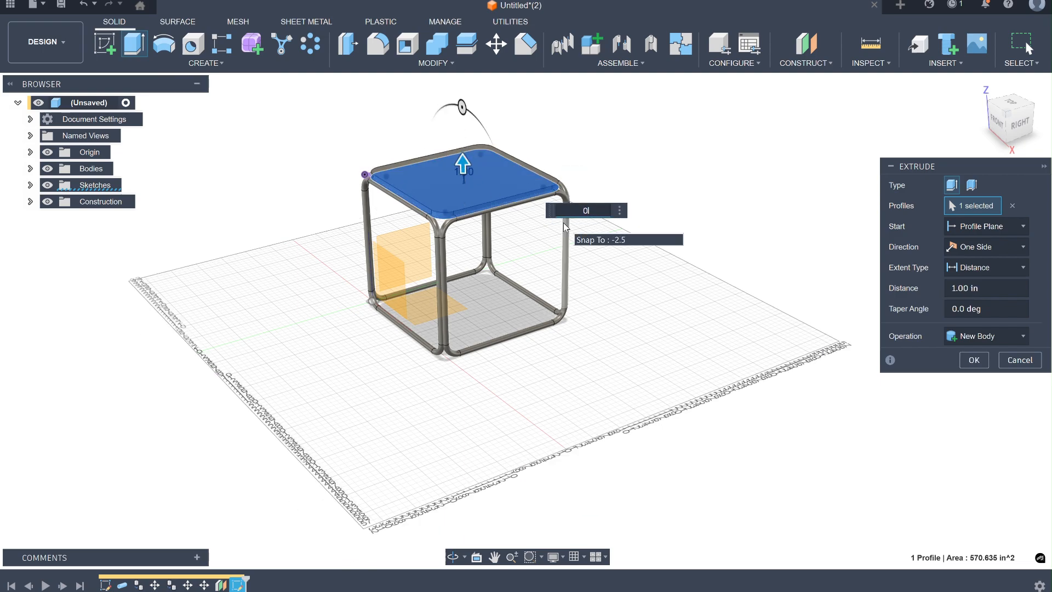
type(".5")
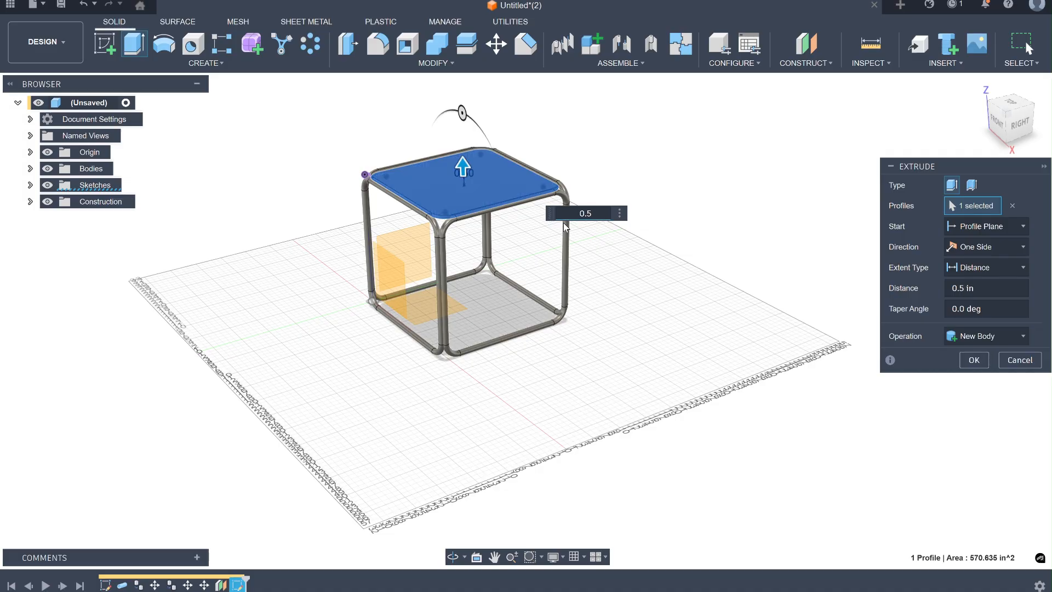
left_click(967, 245)
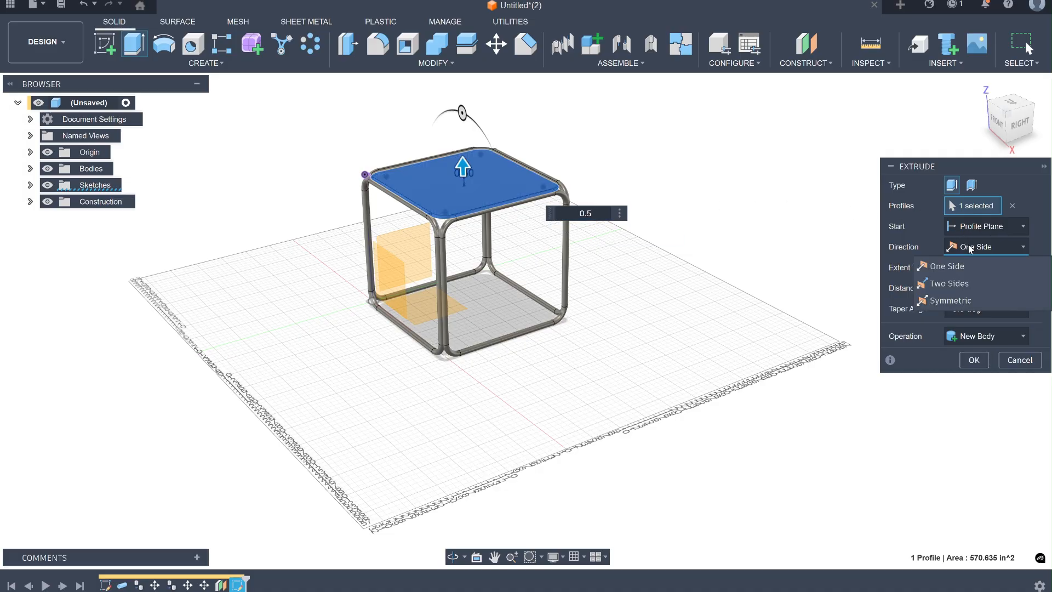
left_click(942, 301)
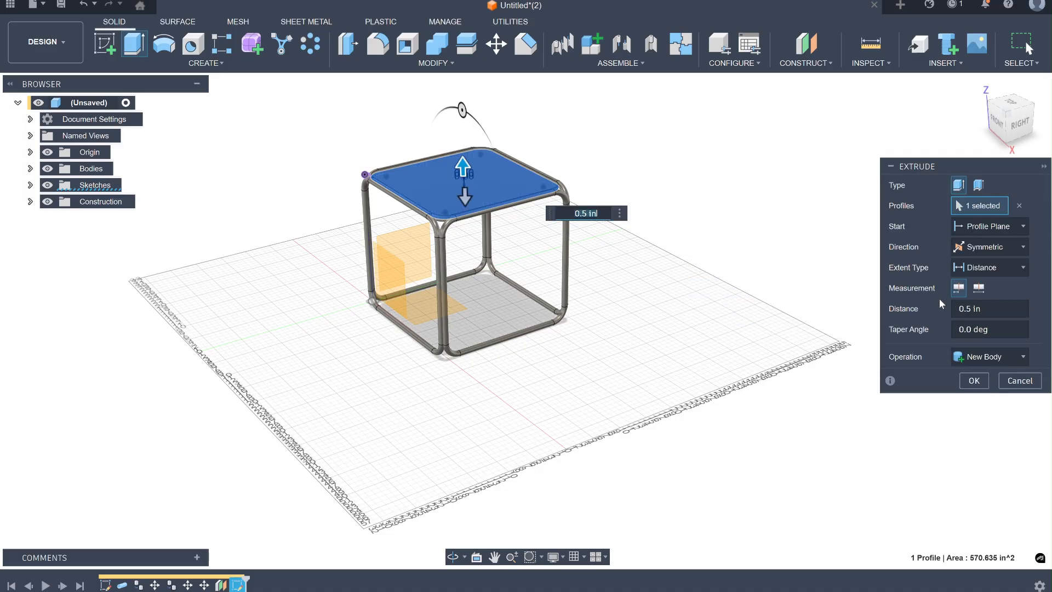
scroll(419, 194, "up", 5)
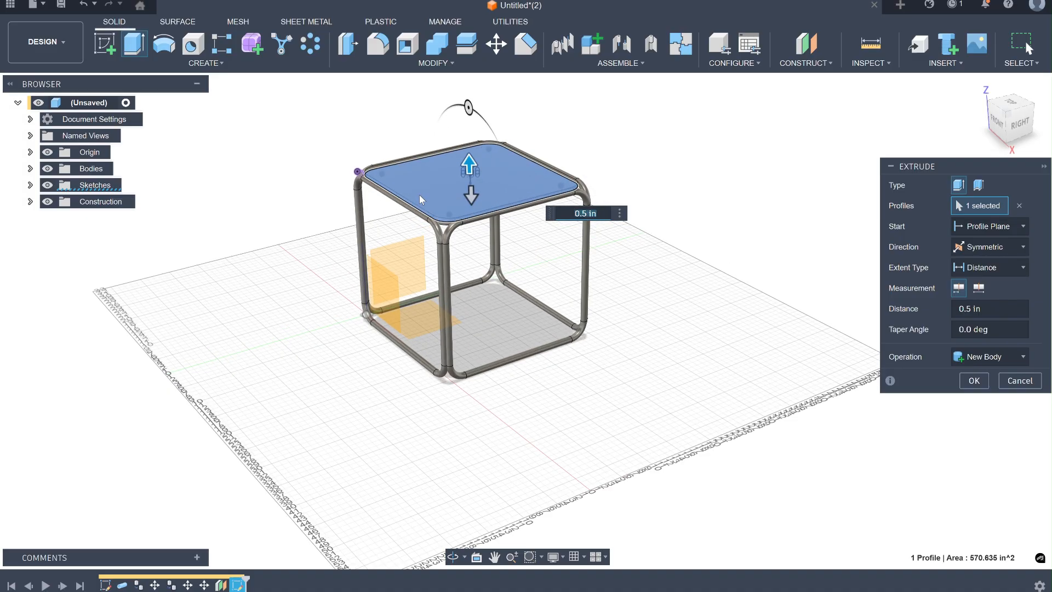
scroll(431, 203, "up", 3)
middle_click_drag(436, 207, 438, 187, "shift")
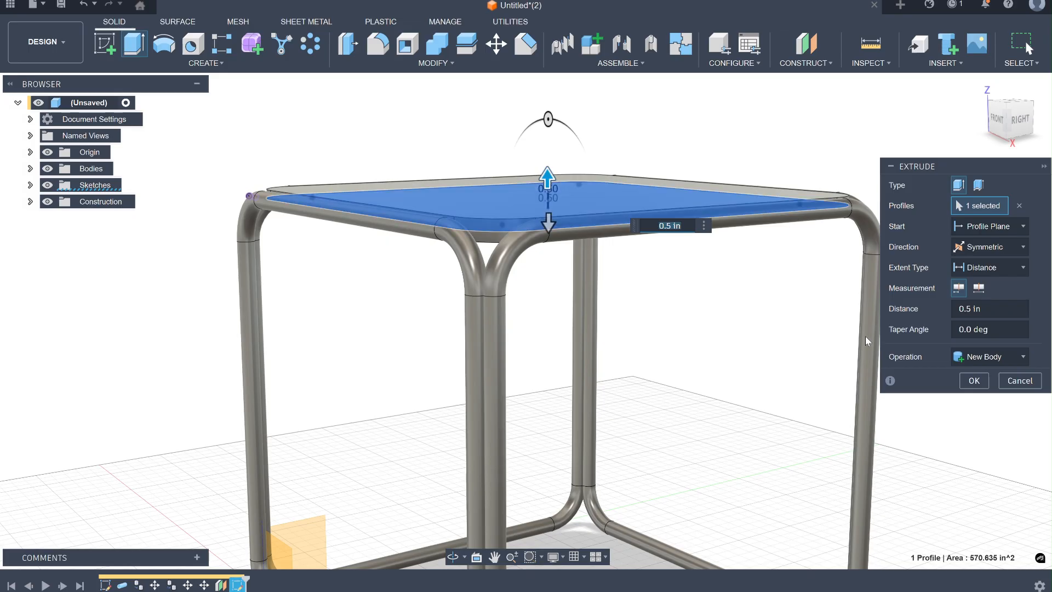
left_click(974, 381)
Create a construction plane offset 12 in above the XY origin plane.
scroll(466, 185, "down", 5)
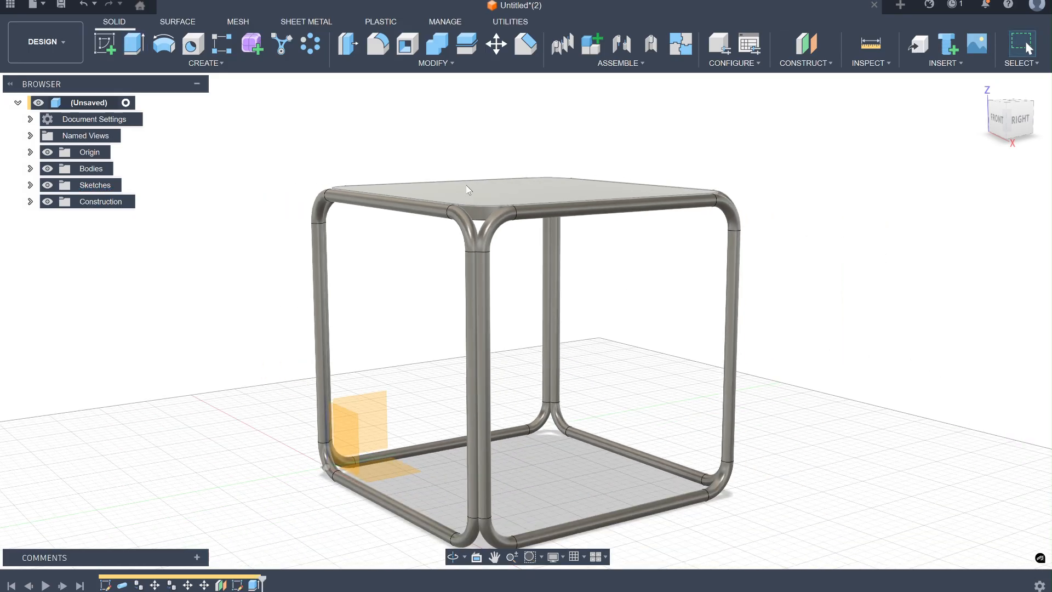
middle_click_drag(466, 185, 435, 196, "shift")
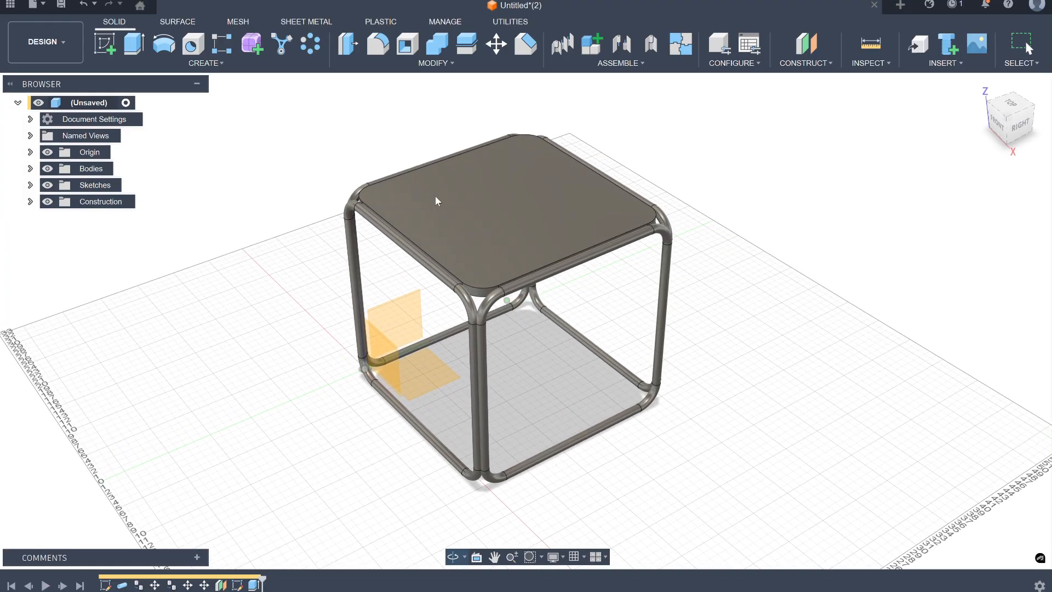
left_click(800, 45)
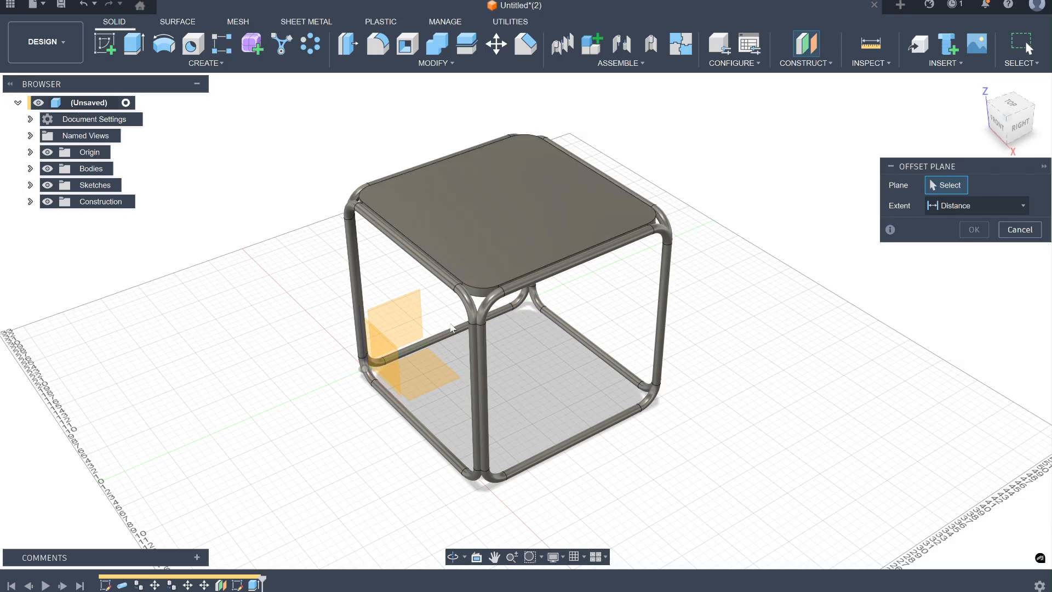
left_click(433, 371)
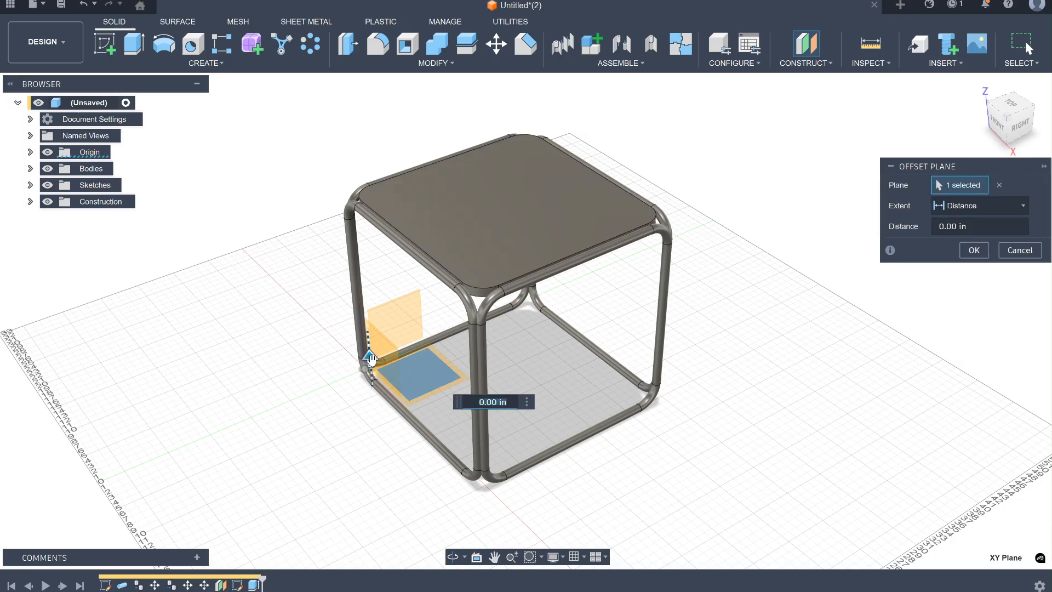
left_click_drag(370, 359, 360, 272)
middle_click_drag(333, 298, 353, 283, "shift")
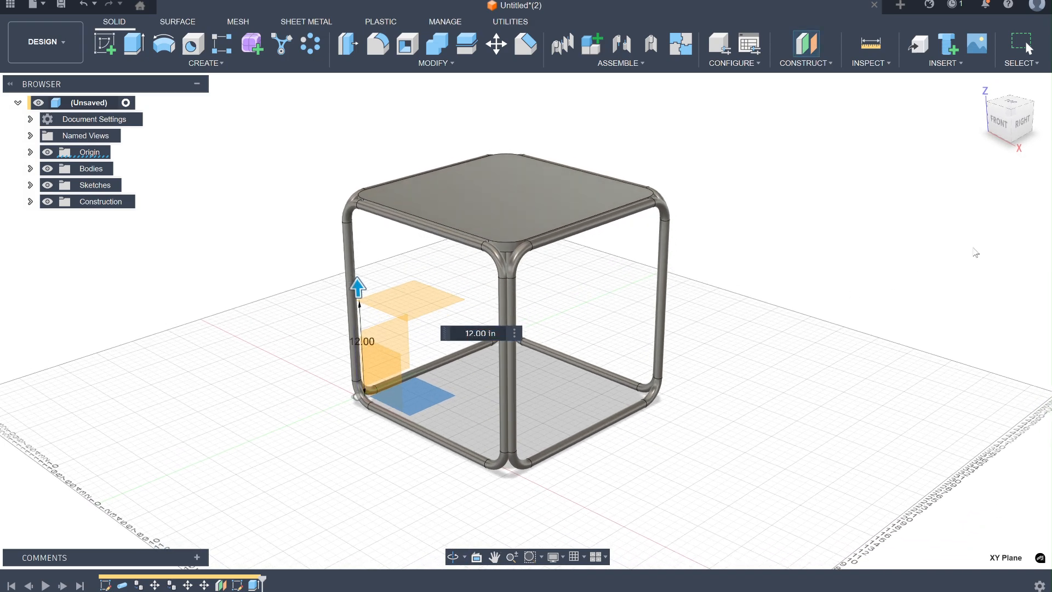
left_click(975, 250)
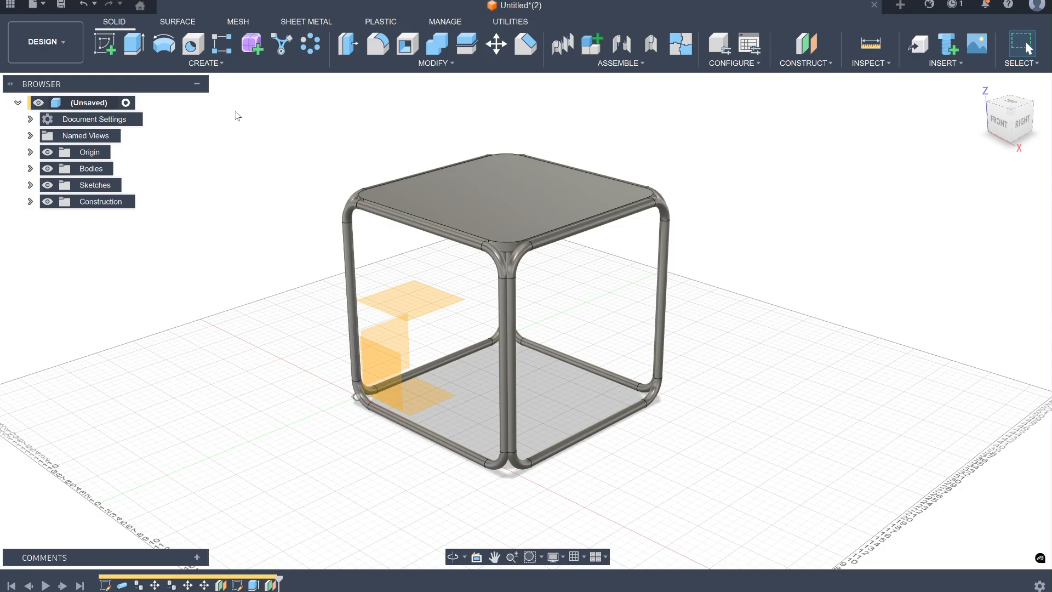
Sketch a two-point rectangle about 19 by 20 in on the new mid-height plane, inside the frame outline.
left_click(107, 47)
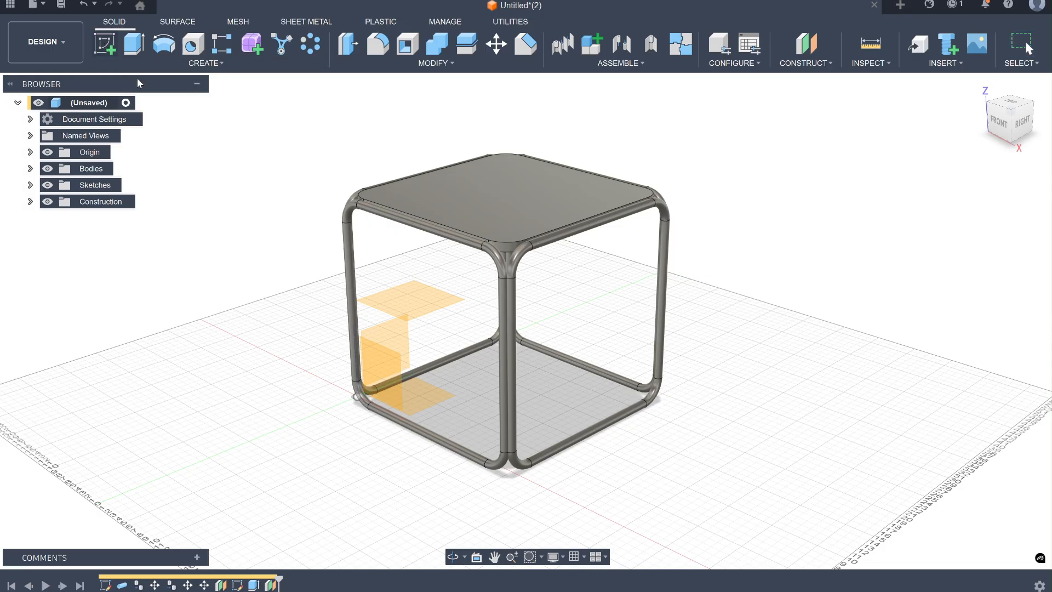
left_click(399, 300)
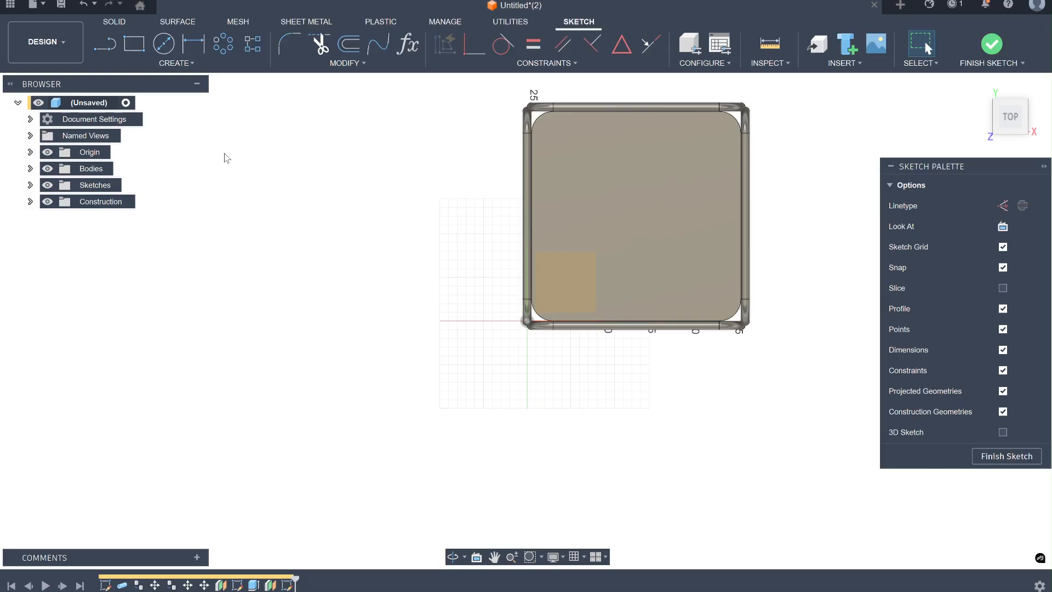
left_click(134, 46)
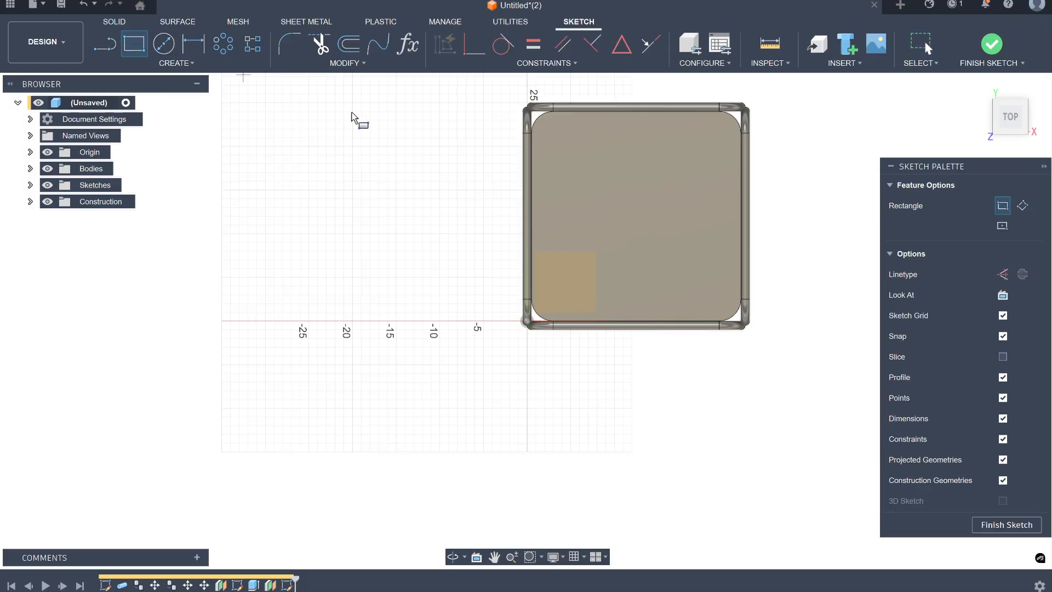
left_click(550, 298)
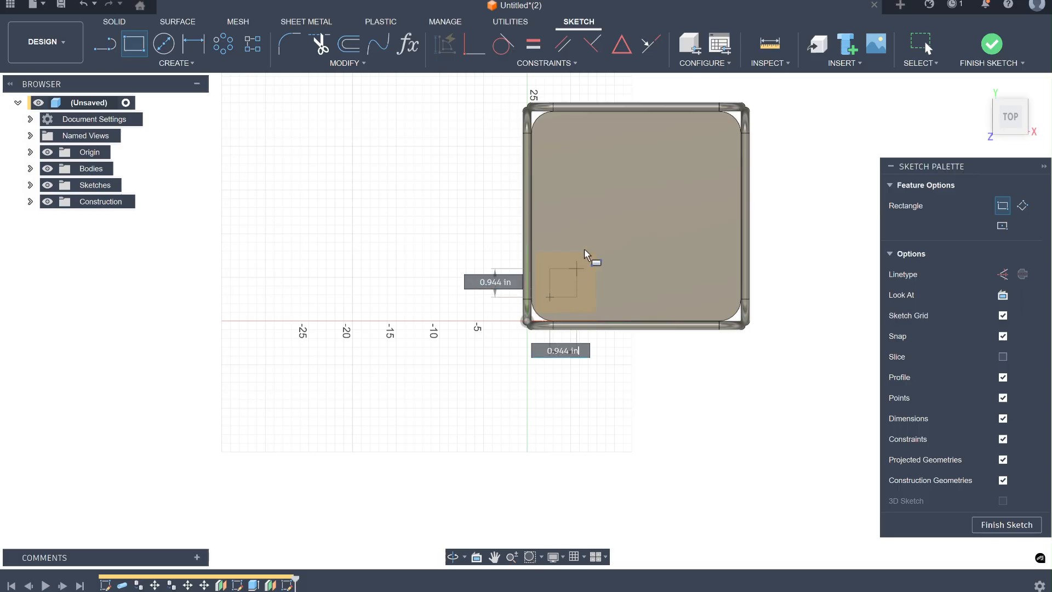
left_click(717, 124)
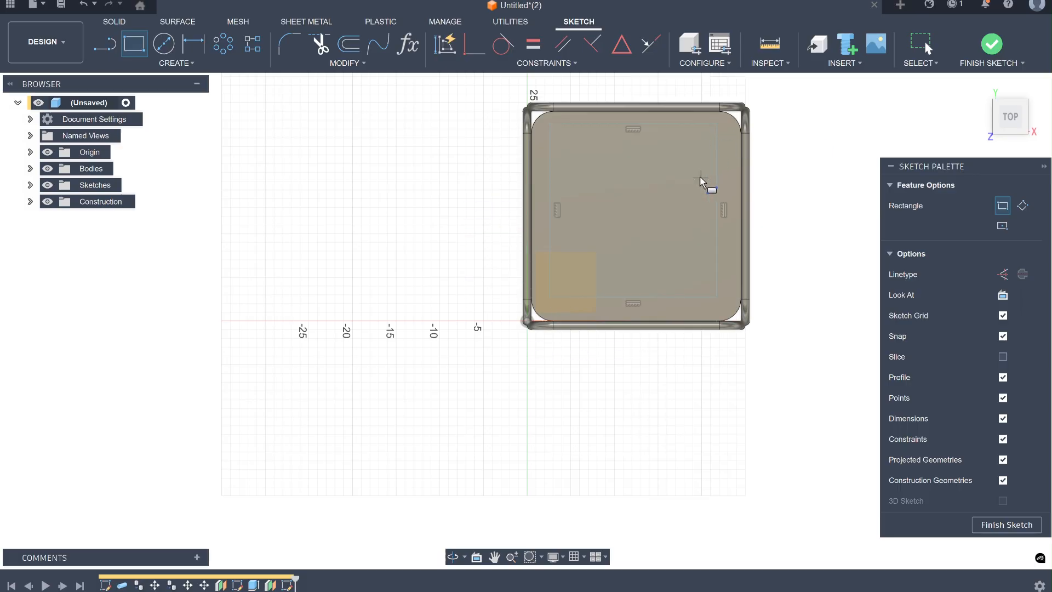
Dimension the rectangle's width and height to 24 in each.
left_click(193, 53)
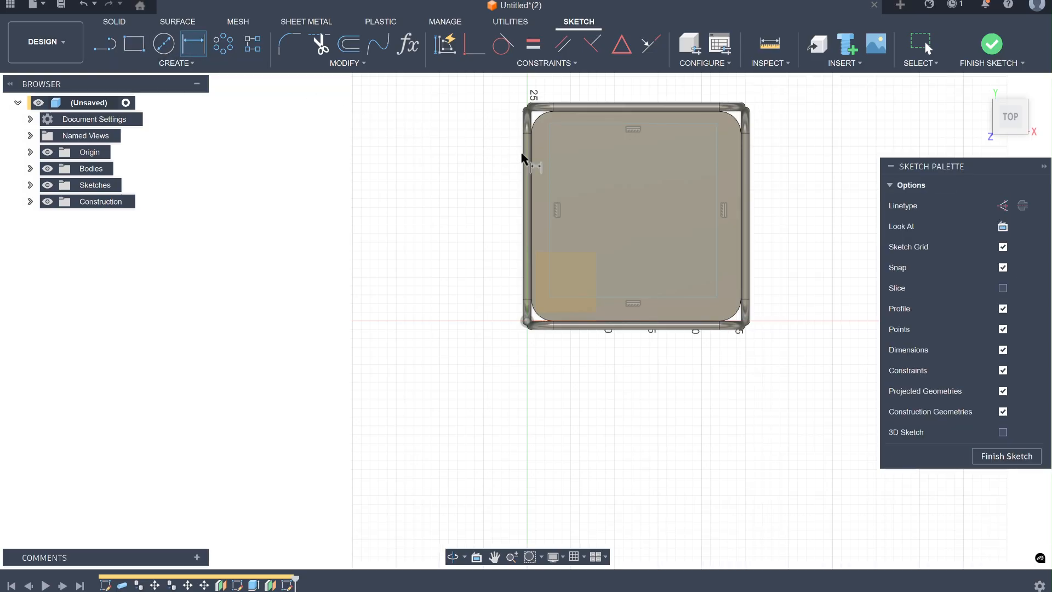
left_click(551, 163)
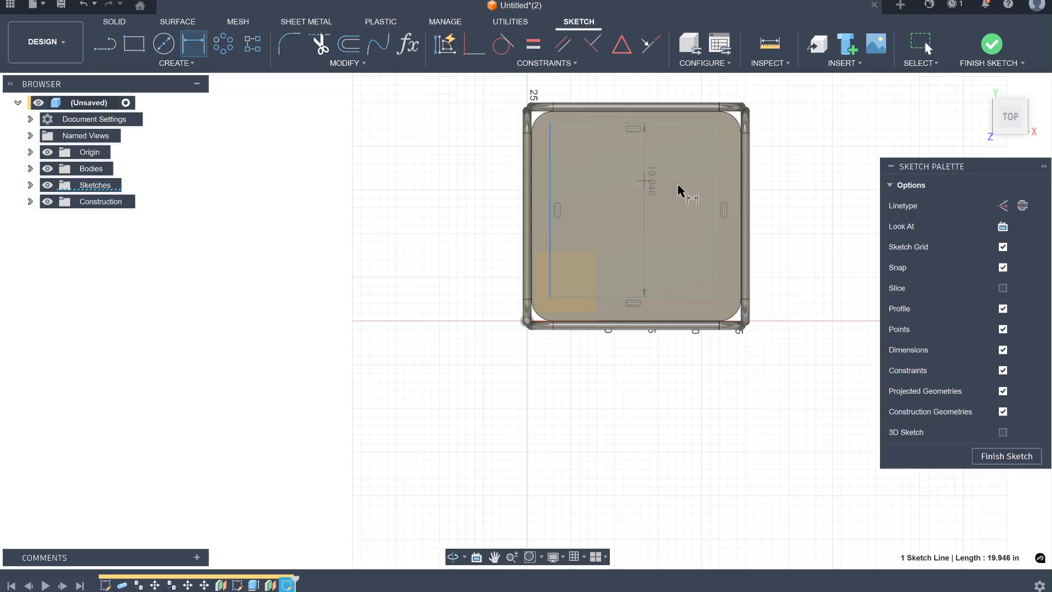
left_click(717, 188)
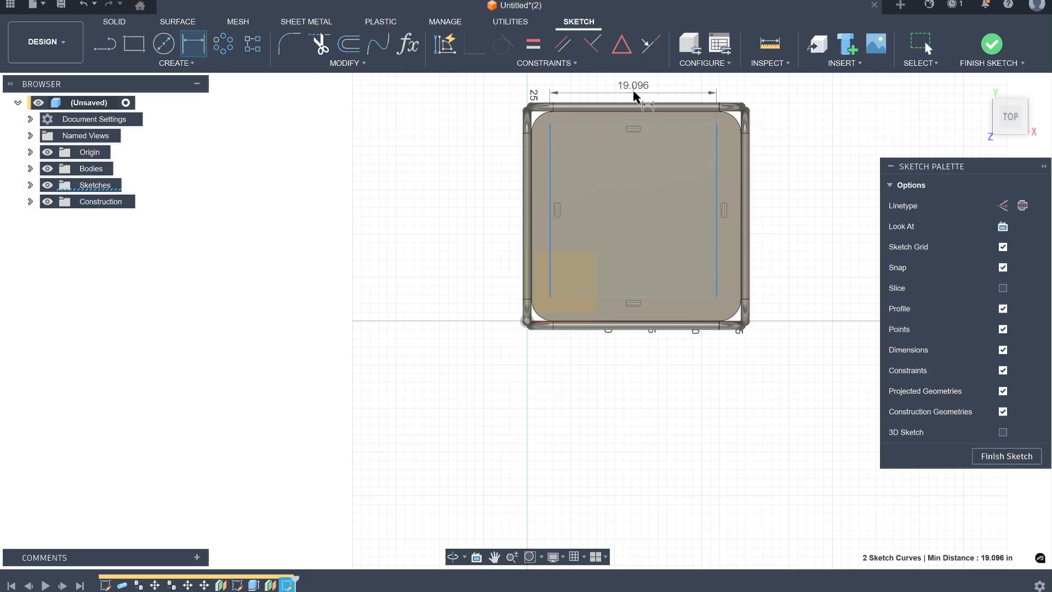
left_click(635, 92)
type("2")
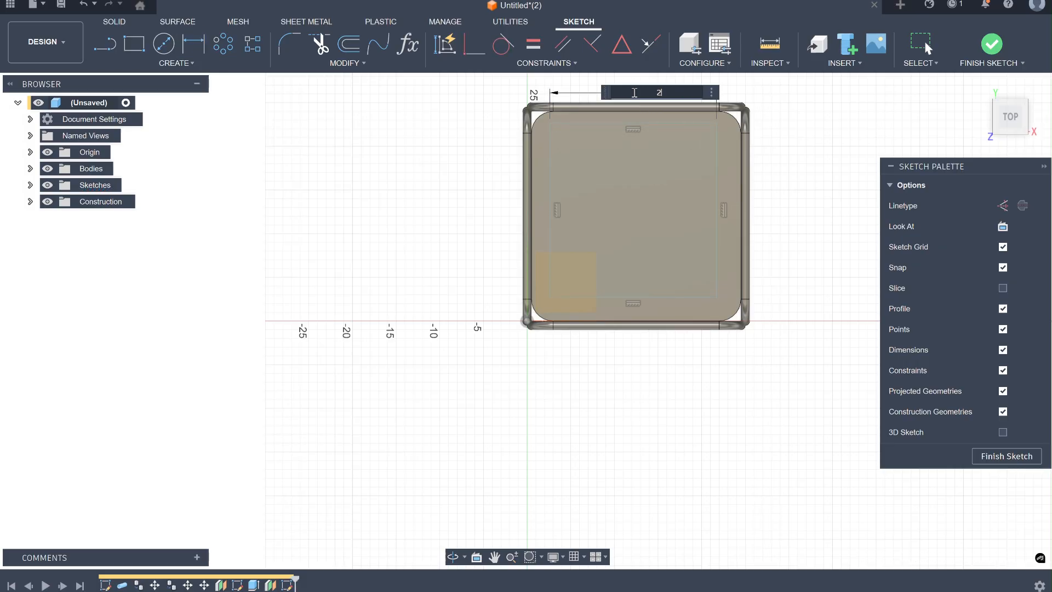
type("4")
key("Return")
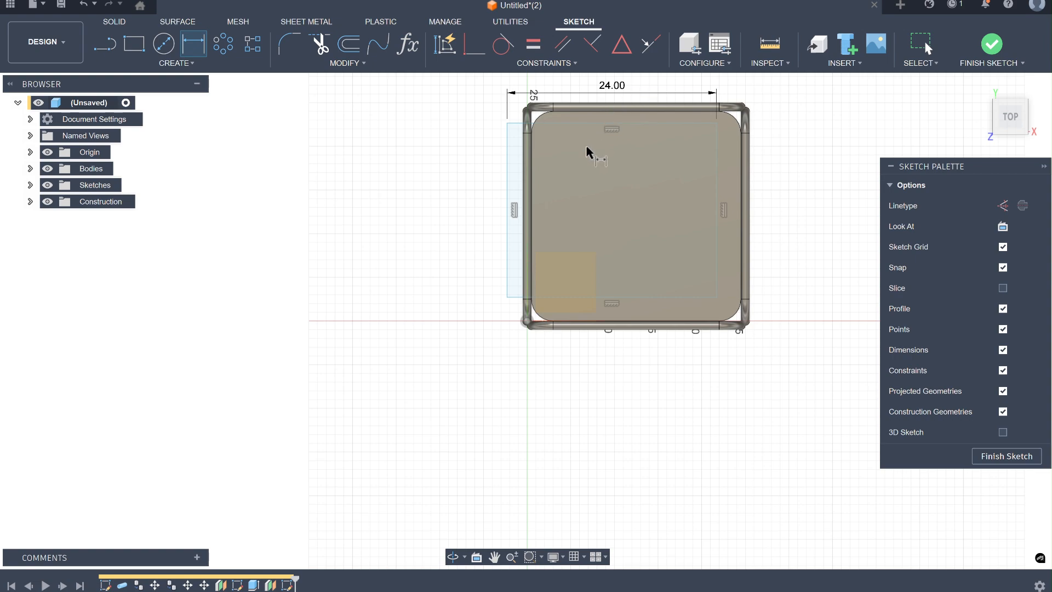
left_click(587, 125)
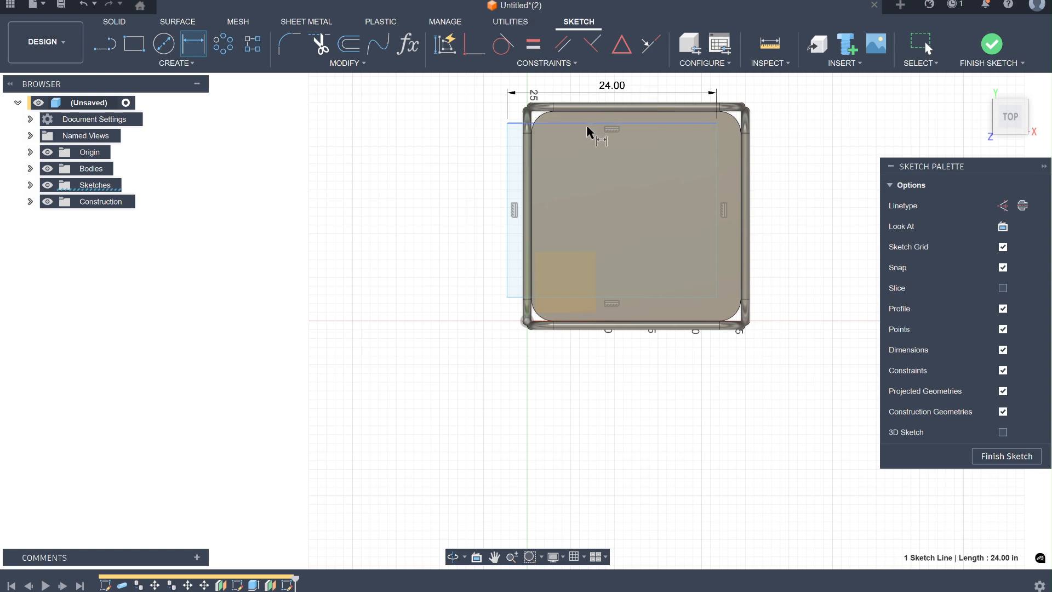
left_click(583, 297)
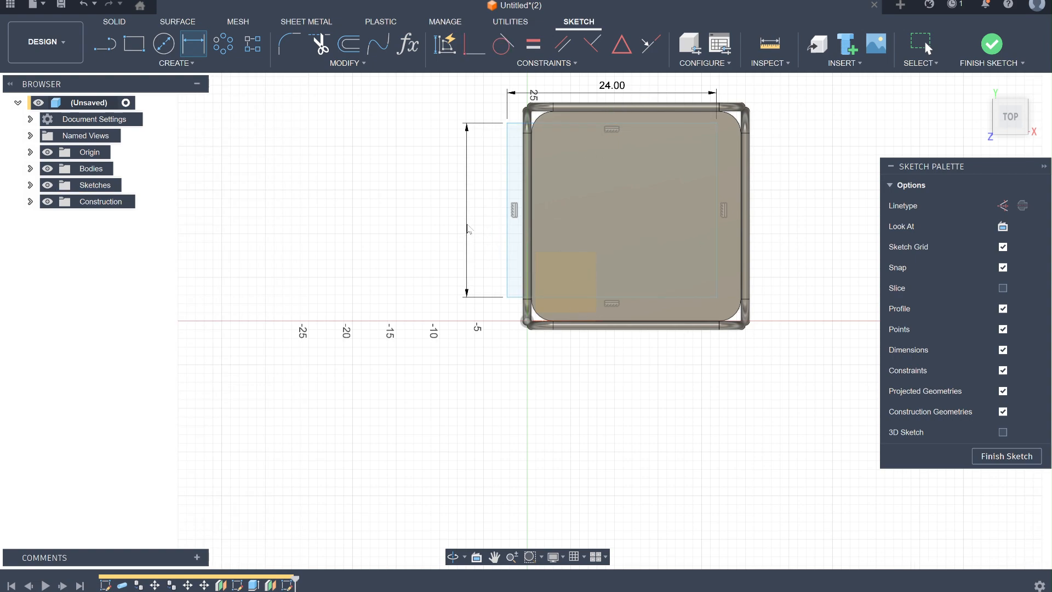
left_click(467, 222)
type("24")
key("Return")
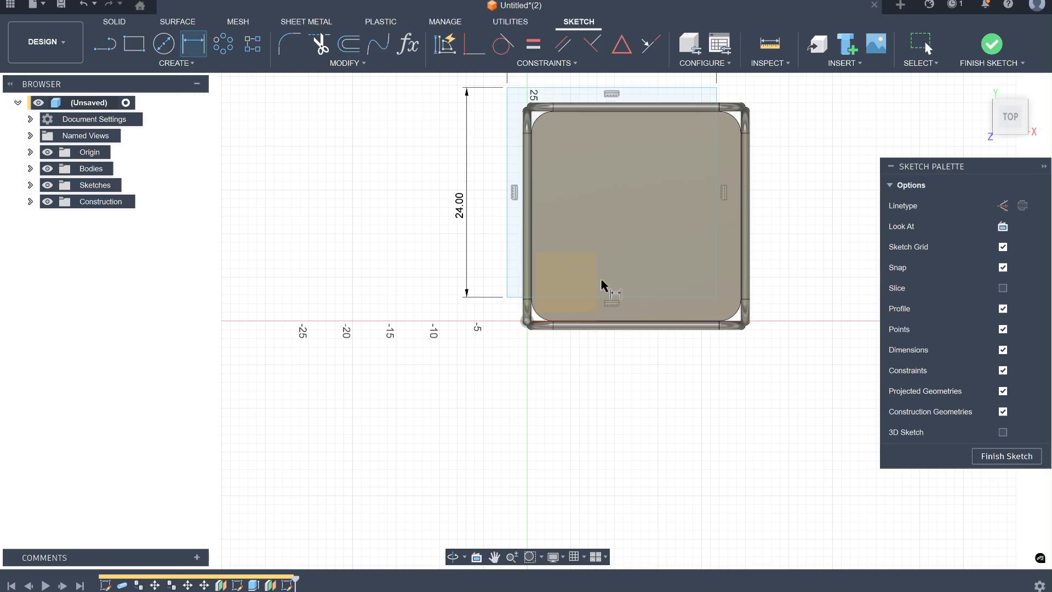
Dimension the square's right side 24.5 in from the origin.
left_click(716, 261)
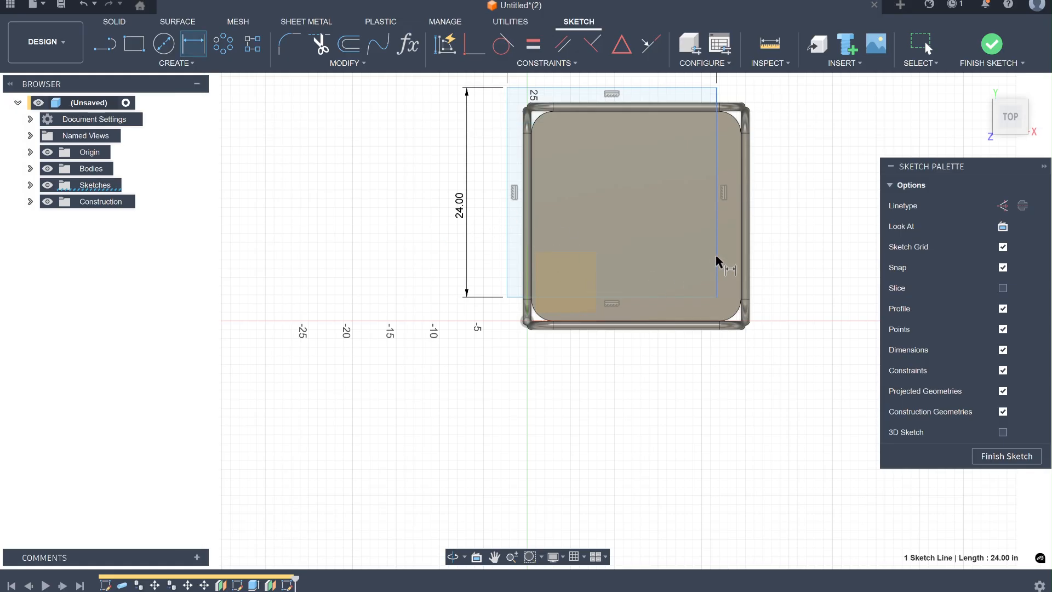
left_click(535, 324)
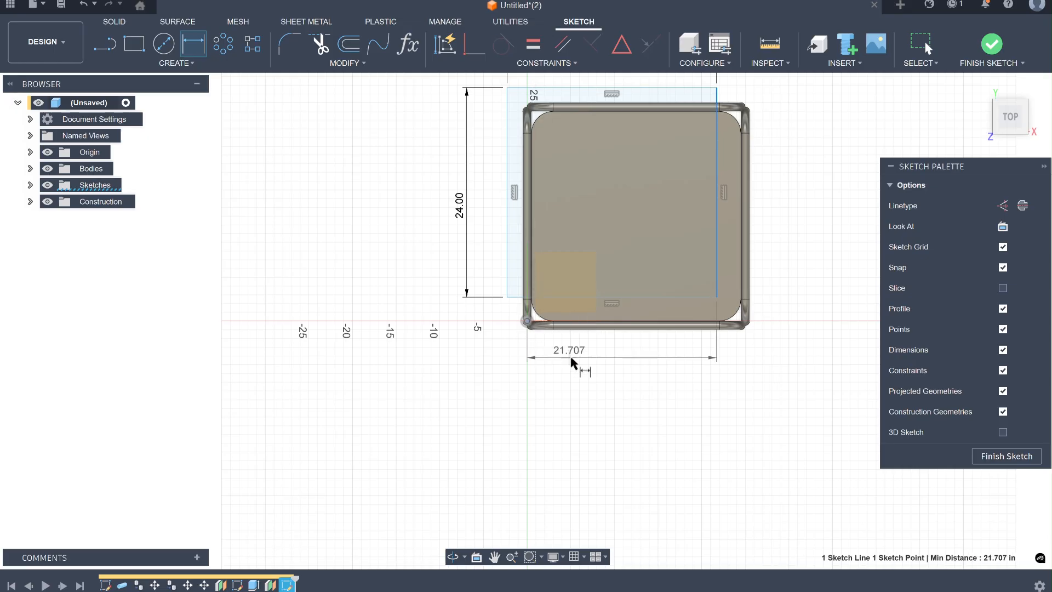
left_click(571, 361)
type("24.5")
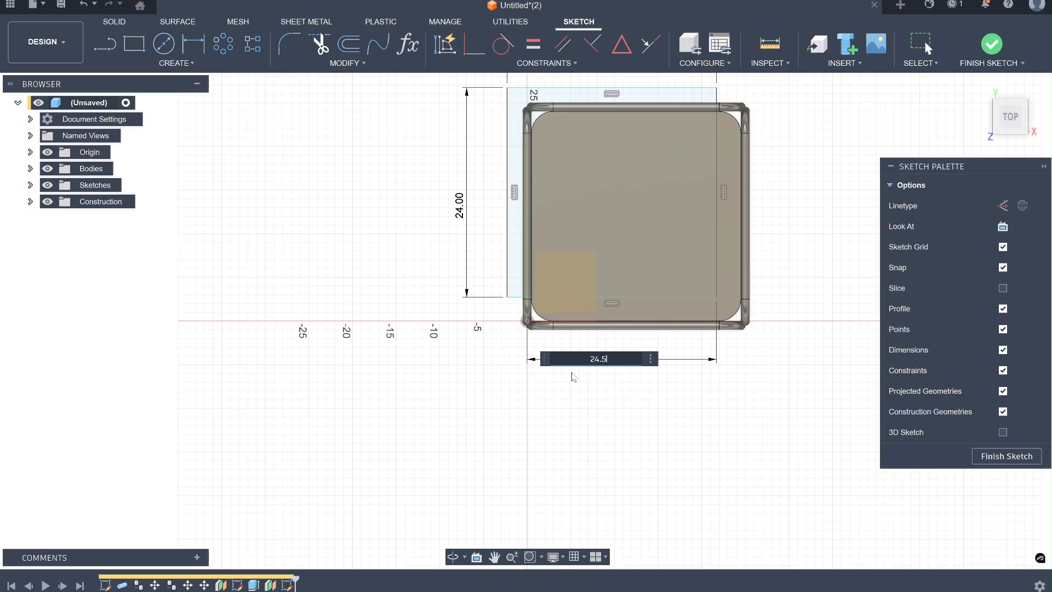
key("Return")
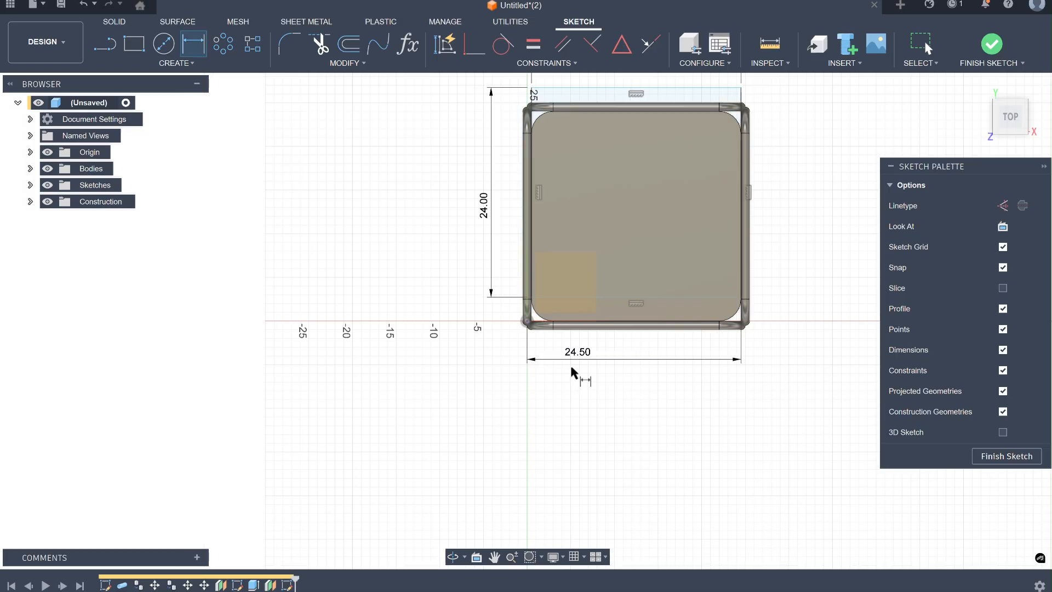
Make the square's lower edge collinear with the X axis and finish the sketch.
left_click(649, 48)
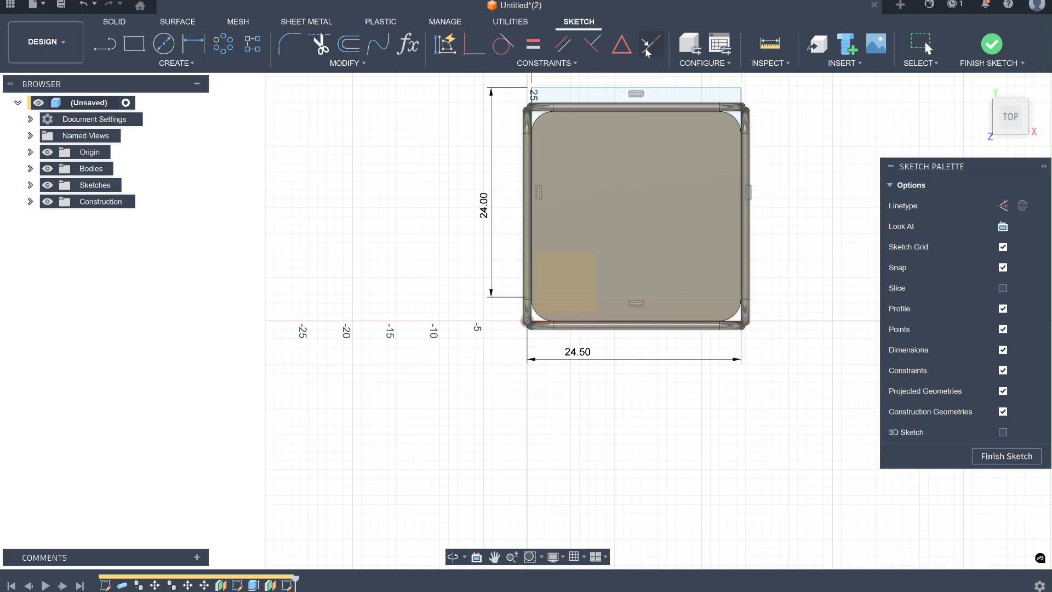
left_click(611, 297)
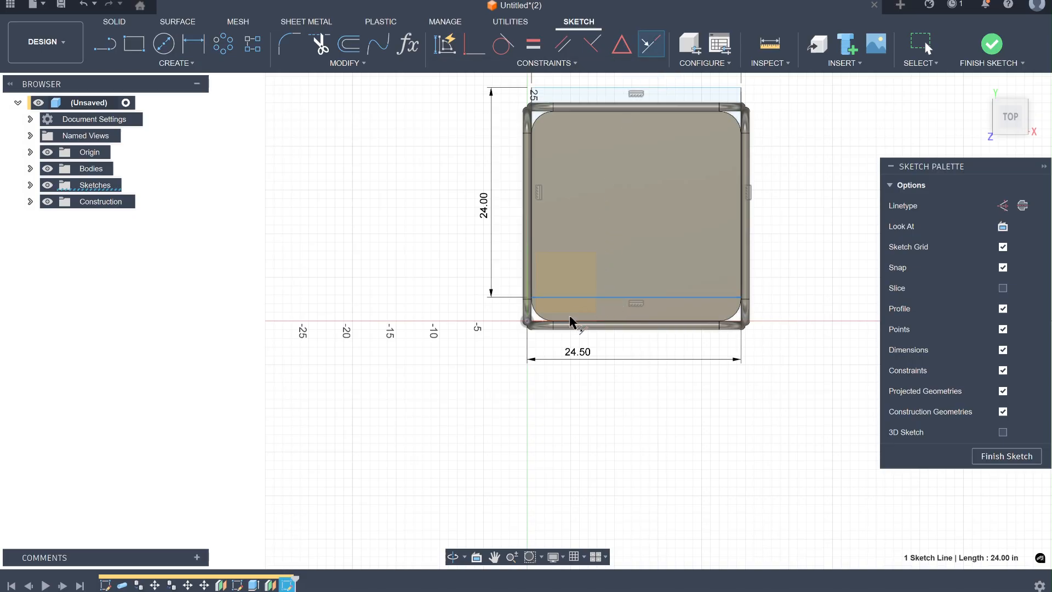
left_click(544, 323)
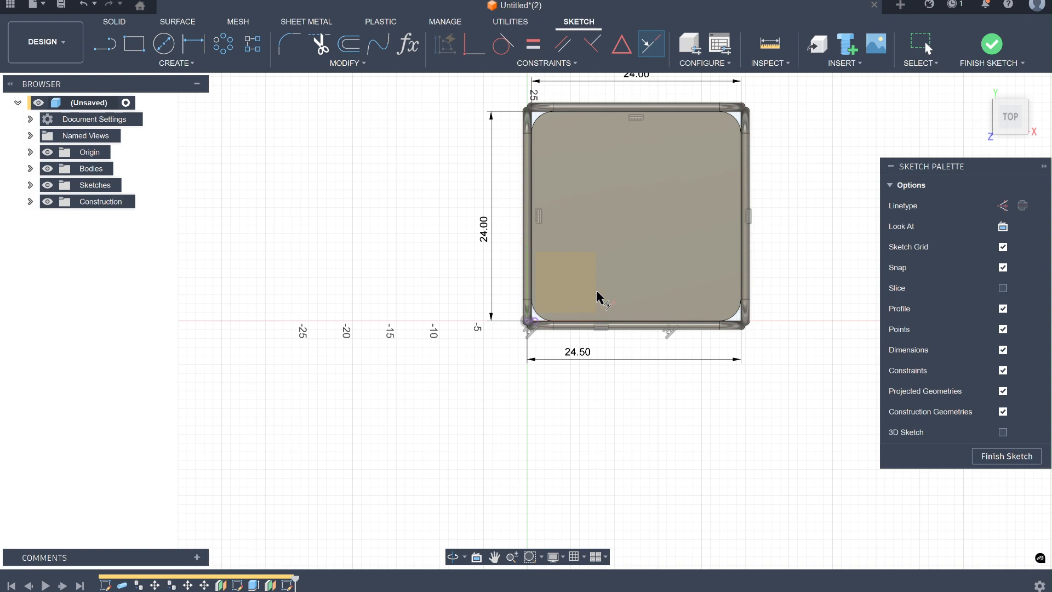
left_click(1028, 461)
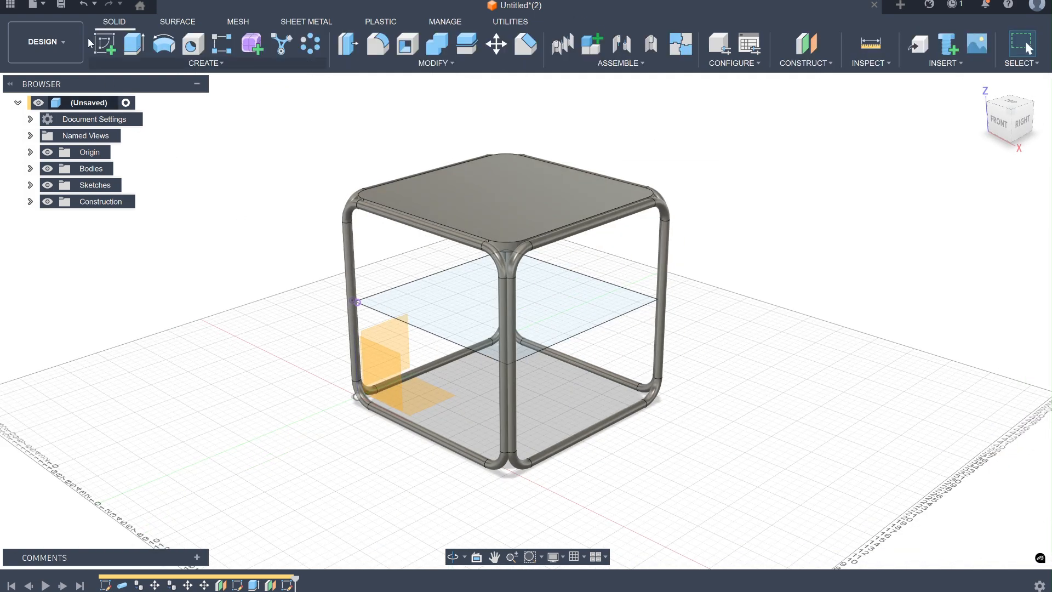
Extrude the mid-height square profile 1 in upward as a new body to form the shelf.
left_click(133, 44)
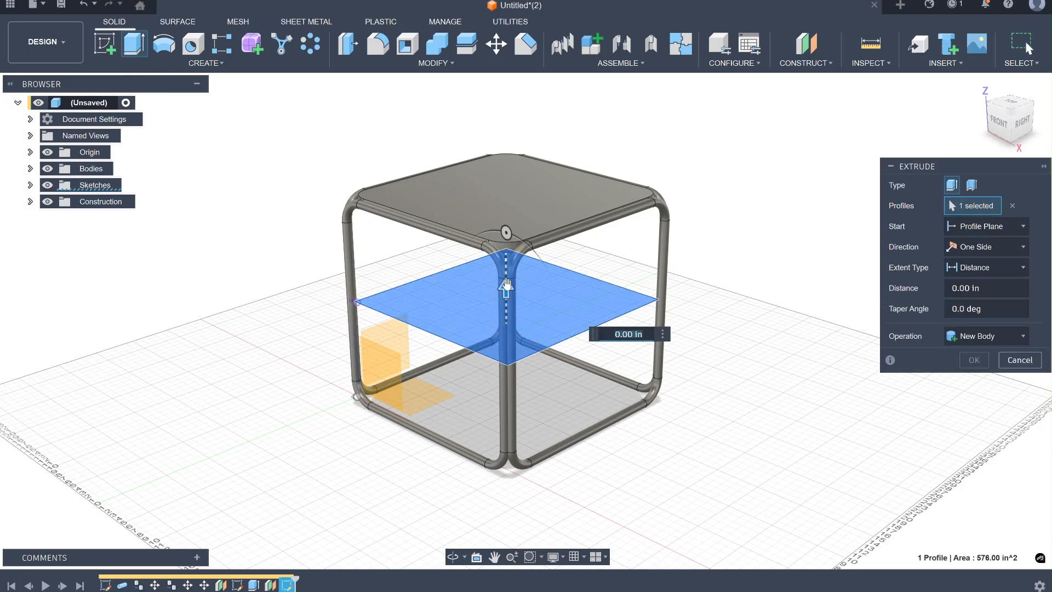
left_click_drag(506, 287, 505, 281)
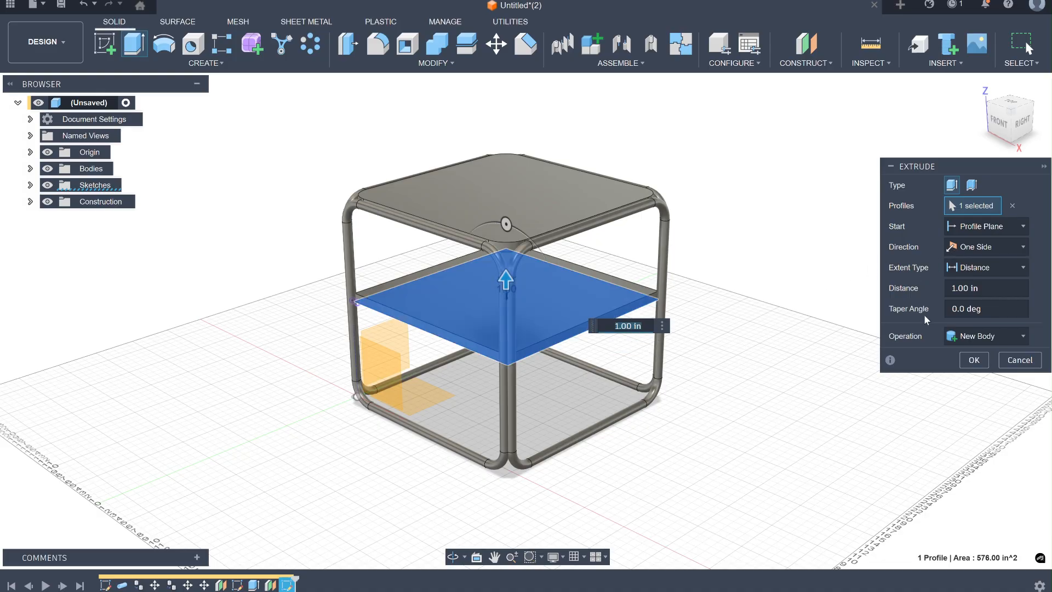
left_click(972, 360)
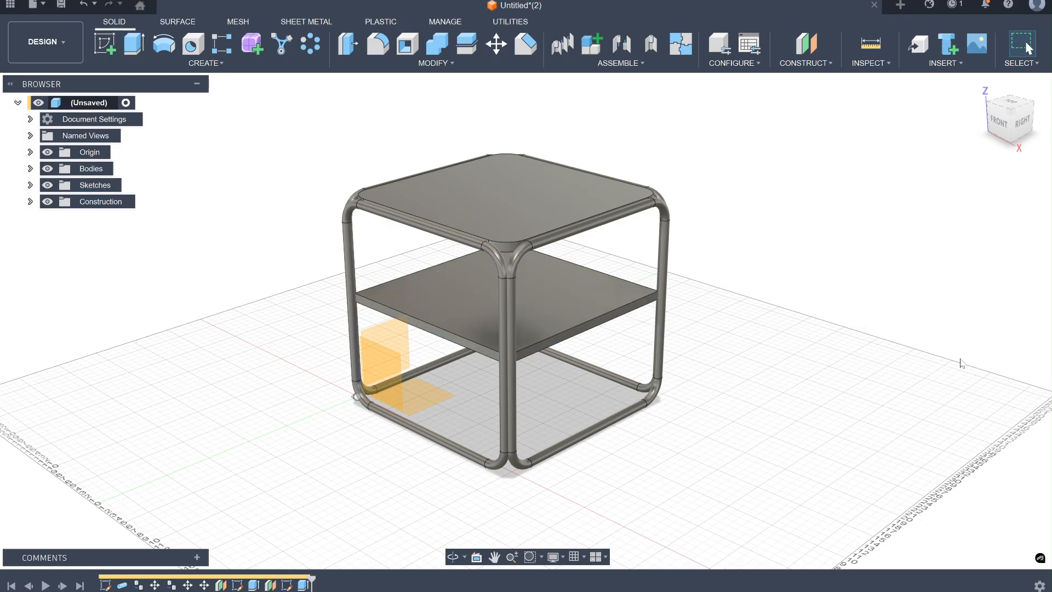
Apply the Oak - Semigloss wood appearance to the mid-height shelf and the top panel.
middle_click_drag(764, 330, 731, 327, "shift")
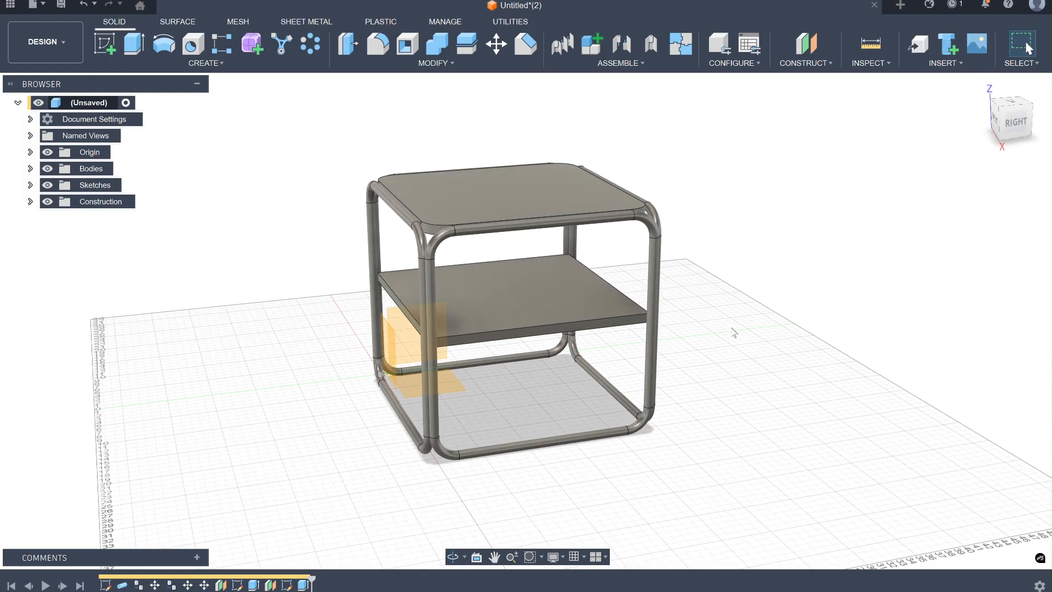
left_click(365, 64)
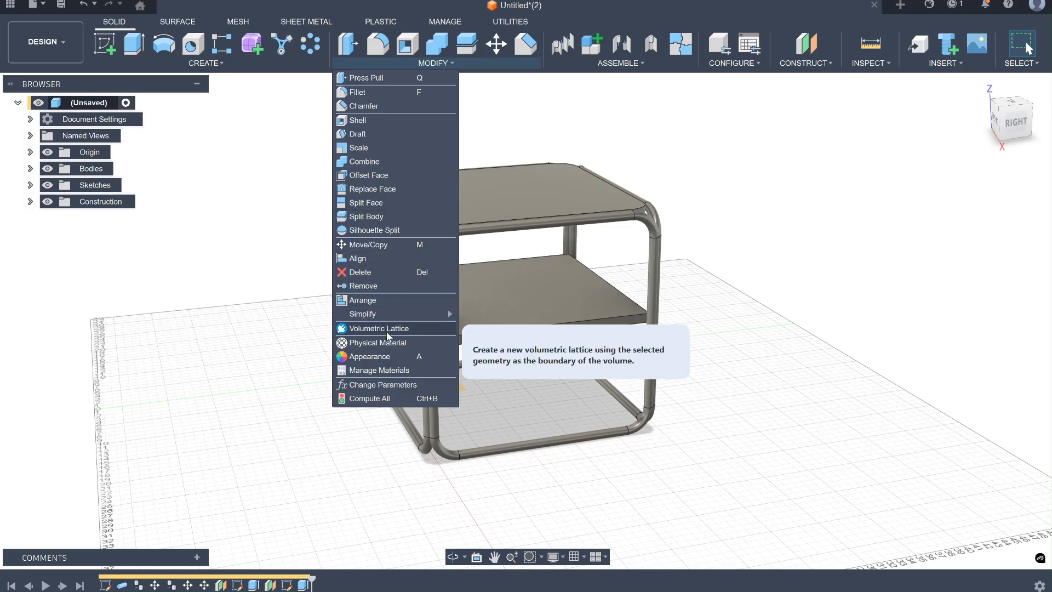
left_click(370, 357)
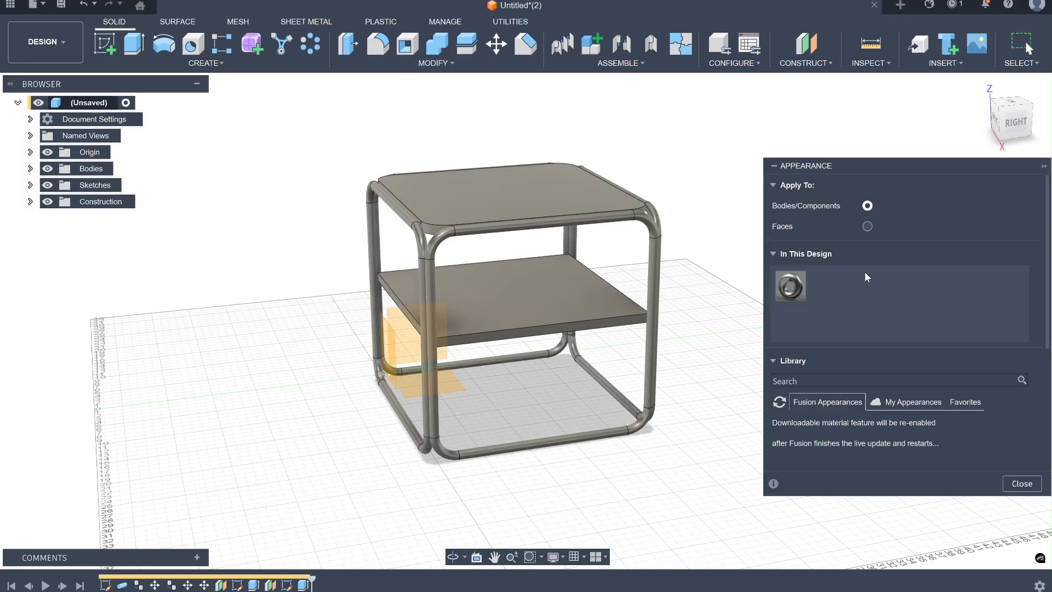
scroll(866, 276, "down", 5)
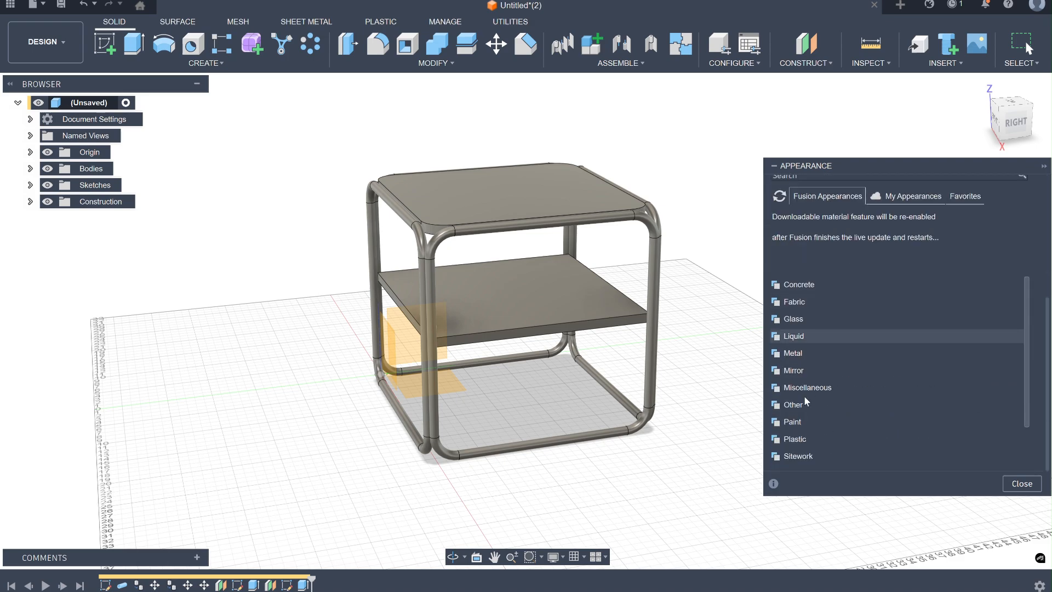
scroll(803, 438, "down", 2)
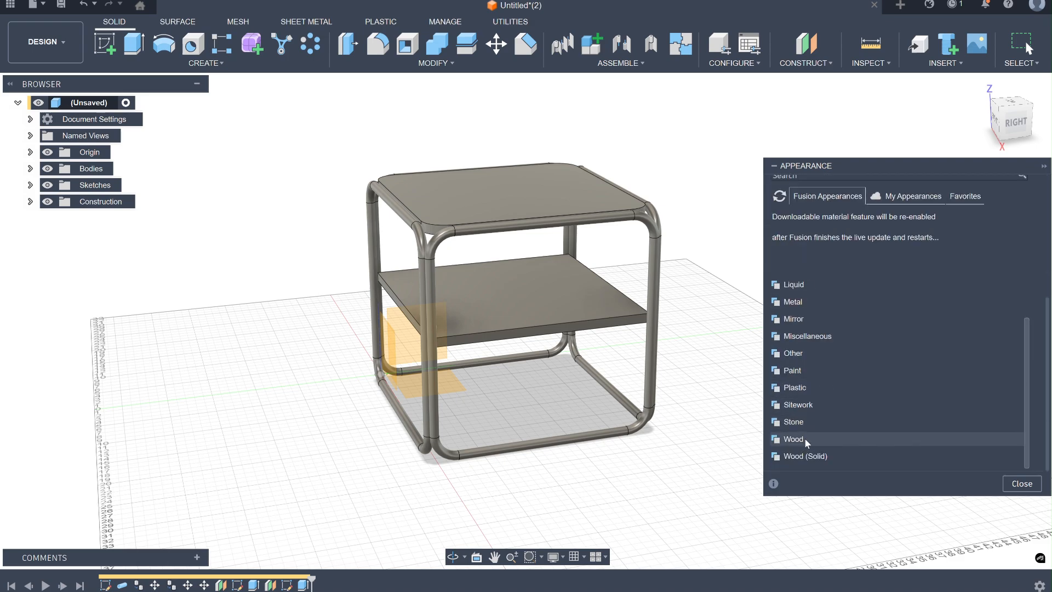
left_click(794, 439)
scroll(807, 435, "down", 4)
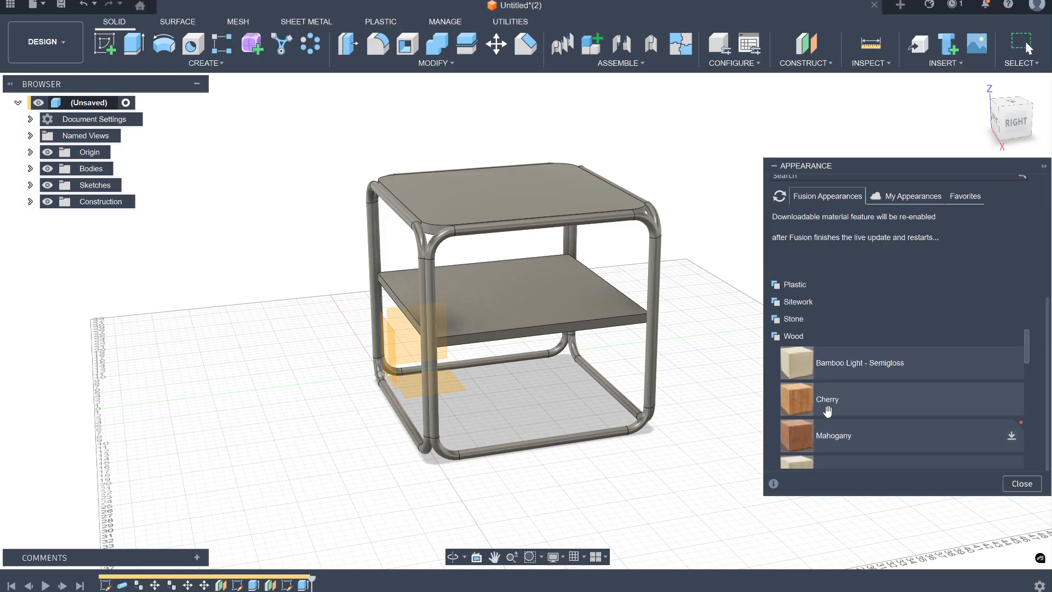
scroll(838, 406, "down", 3)
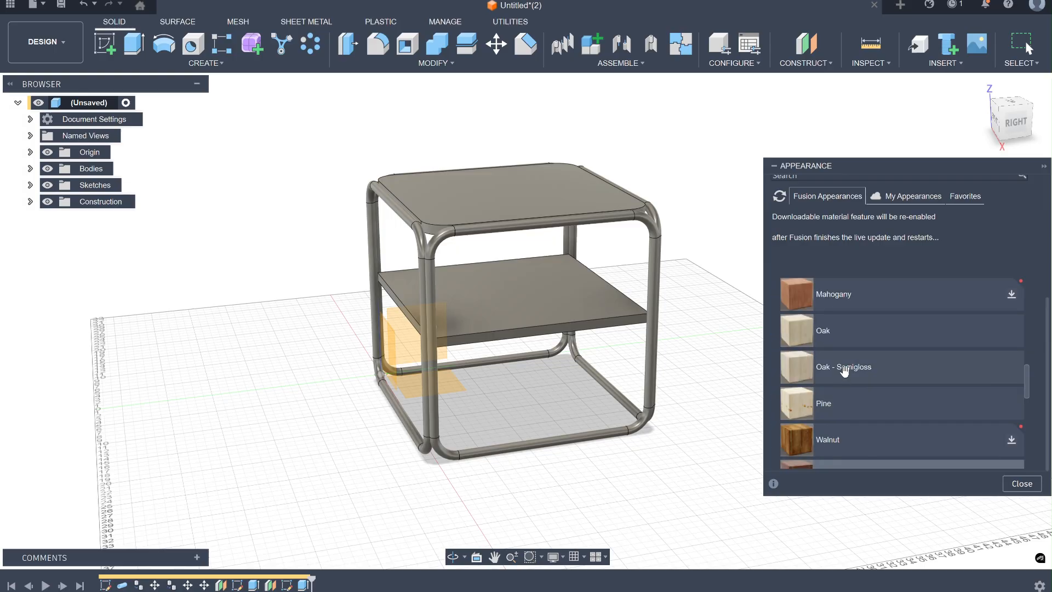
left_click_drag(844, 370, 559, 303)
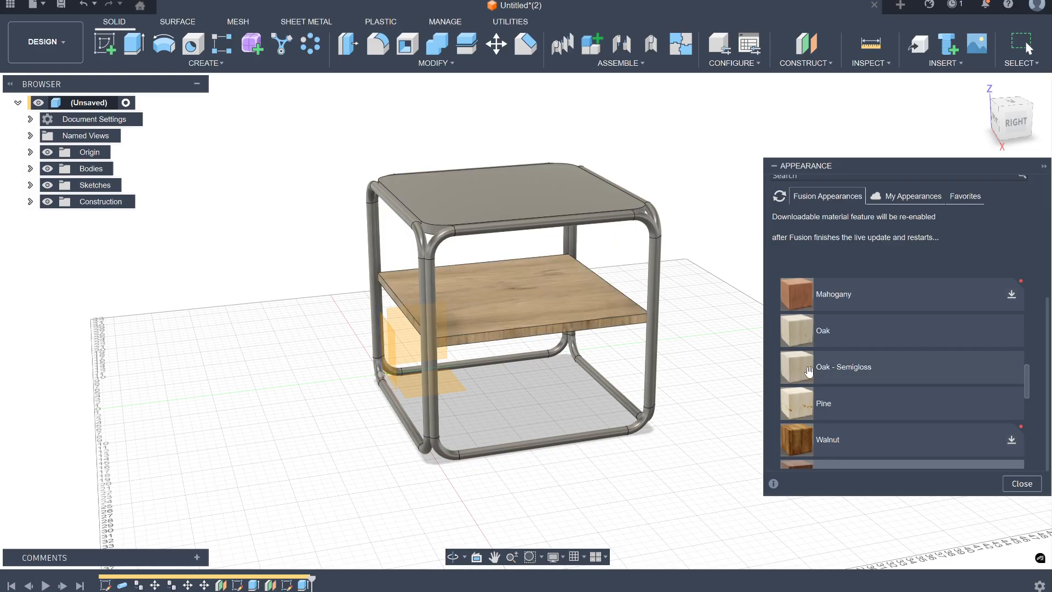
left_click_drag(808, 371, 532, 197)
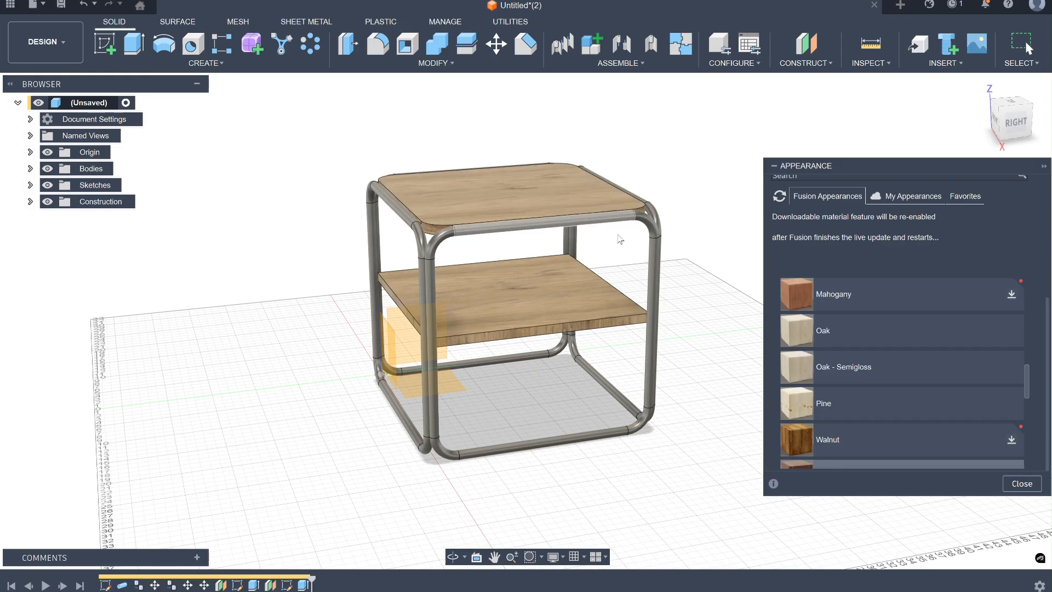
Apply the Paint - Enamel Glossy (White) appearance to all four tubular frame loops and finish the appearance assignment.
scroll(823, 350, "up", 3)
scroll(823, 365, "up", 3)
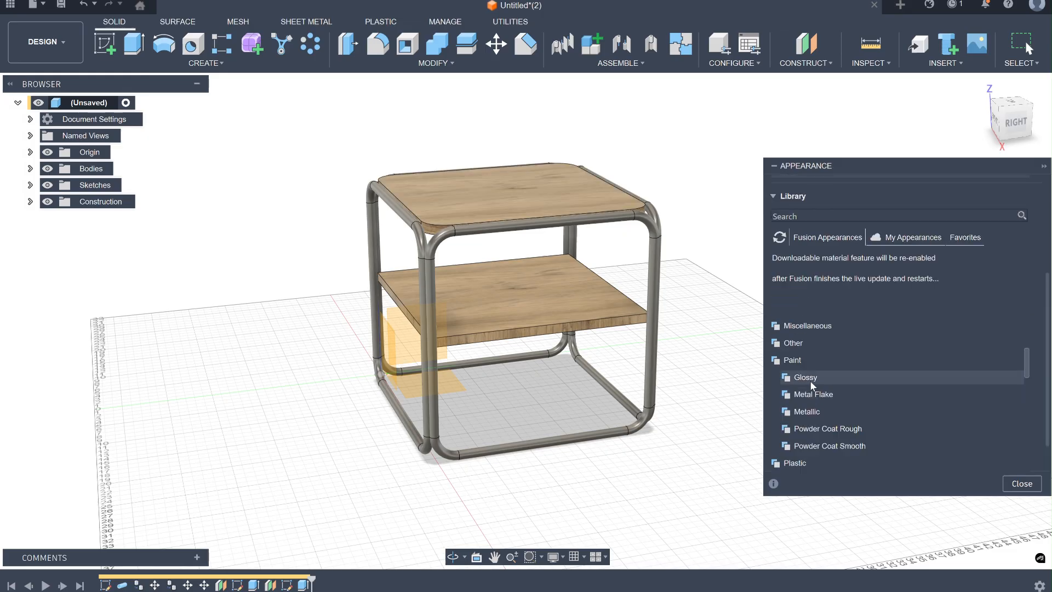
left_click(810, 377)
scroll(814, 378, "down", 3)
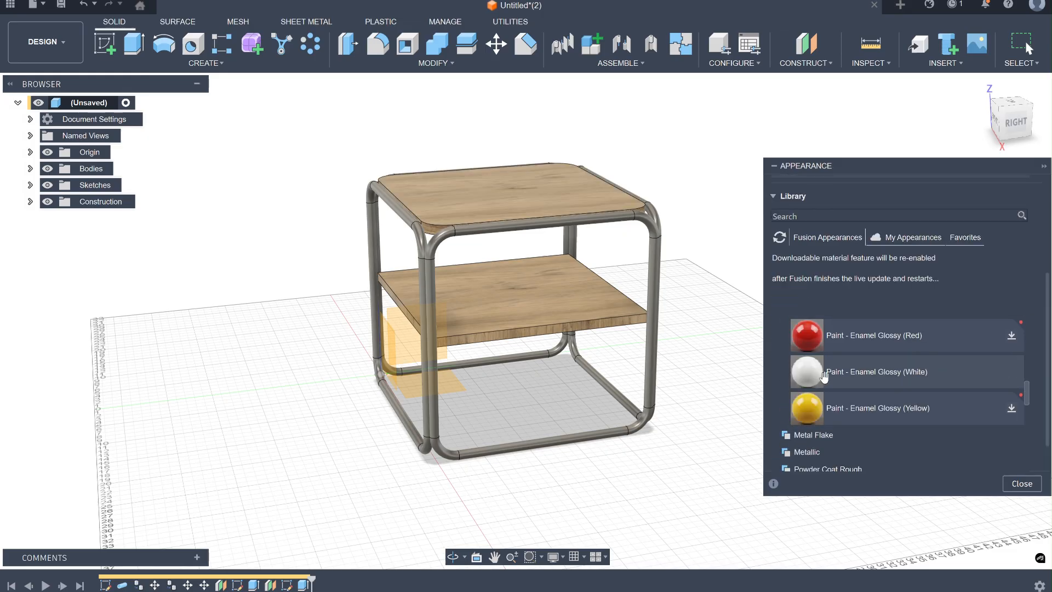
left_click_drag(823, 376, 657, 257)
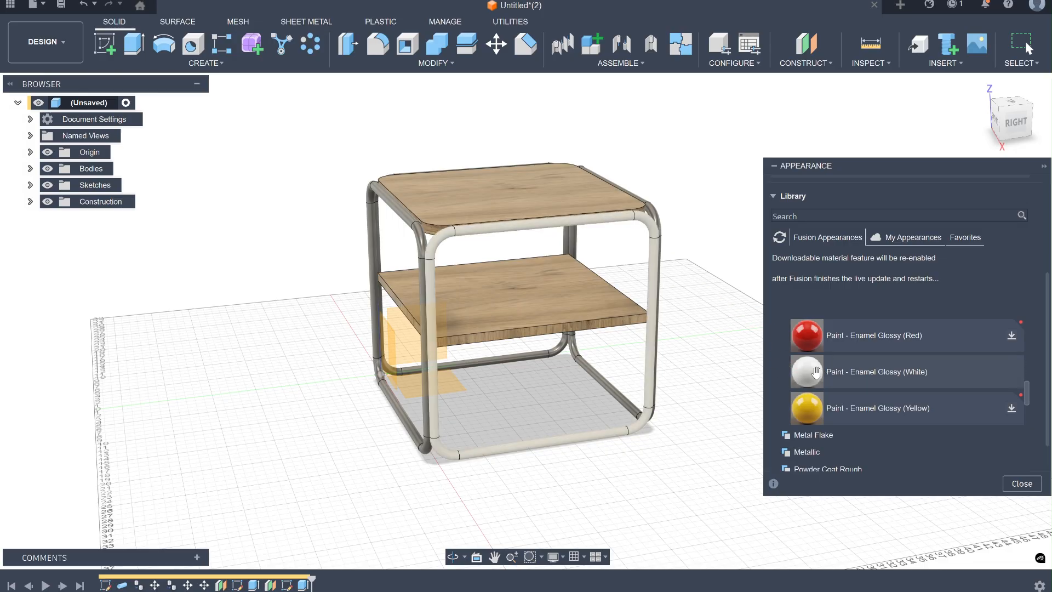
left_click_drag(817, 373, 668, 221)
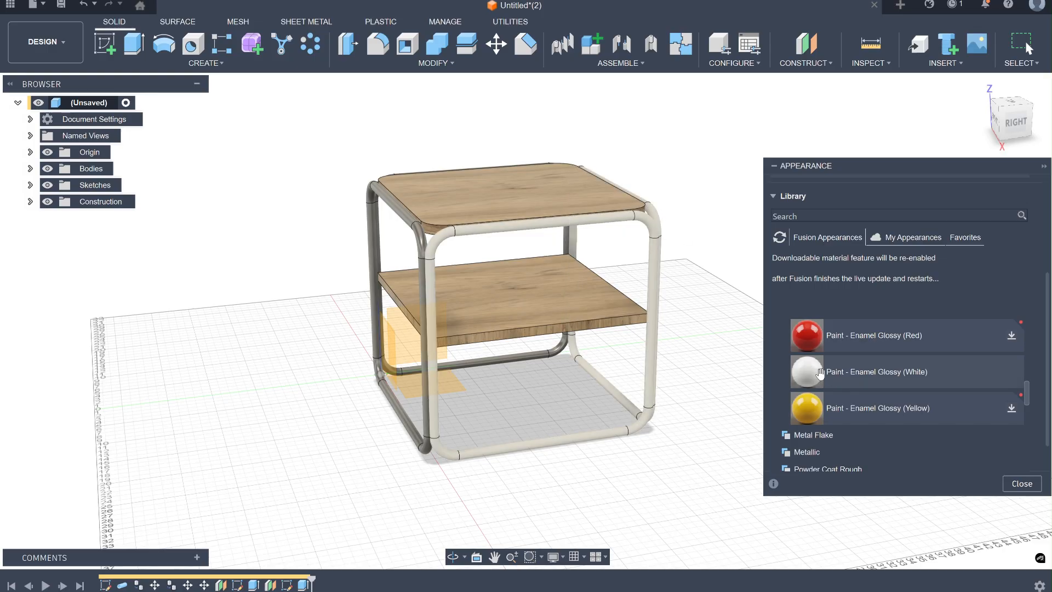
left_click_drag(821, 374, 415, 240)
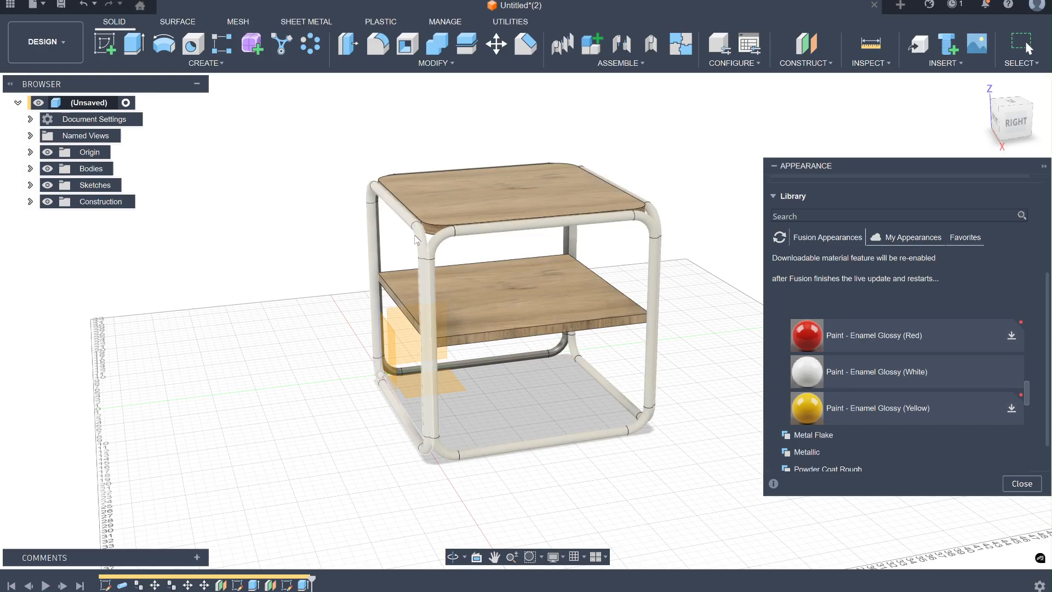
left_click_drag(820, 373, 533, 363)
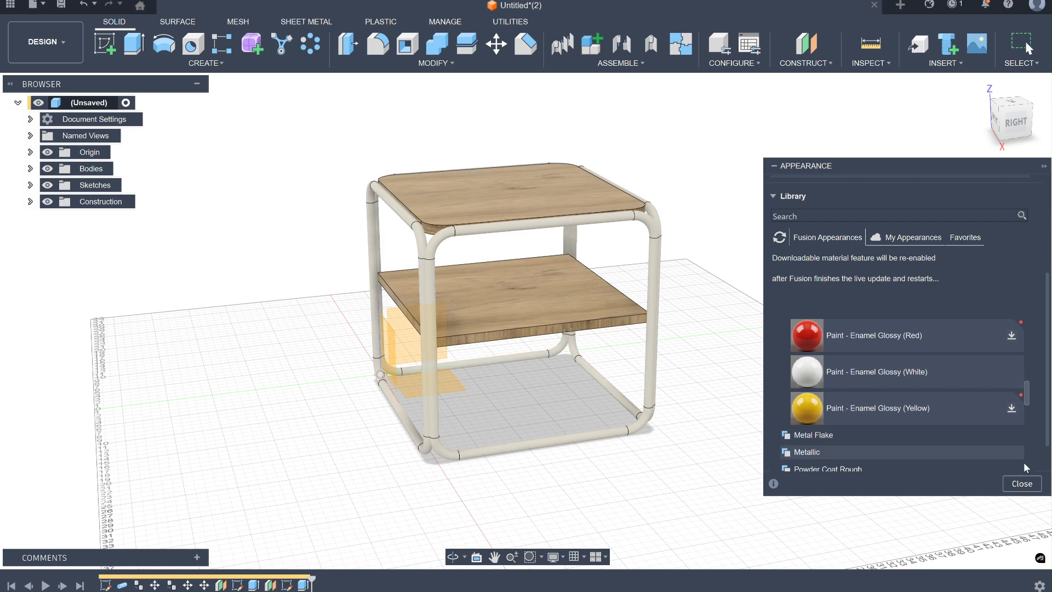
left_click(1022, 483)
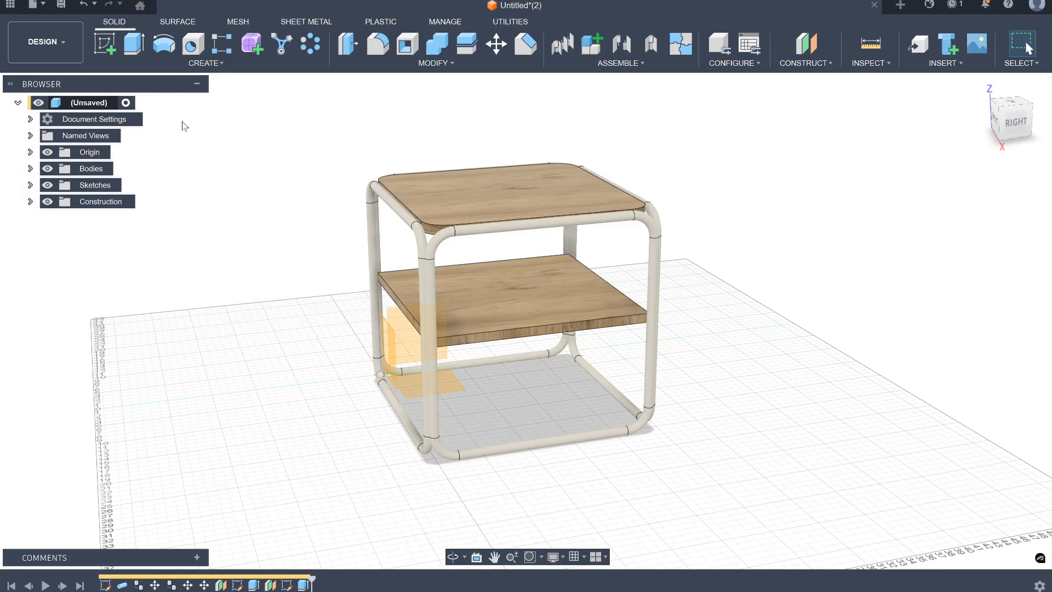
Switch to the Render workspace and hide the origin planes, viewing the table from its front corner.
left_click(71, 43)
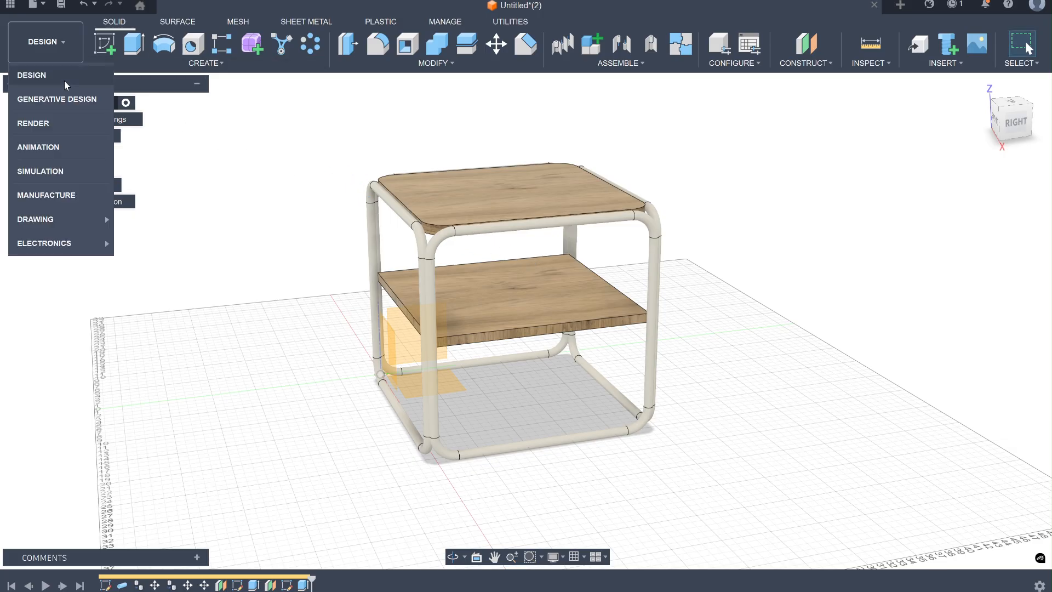
left_click(54, 124)
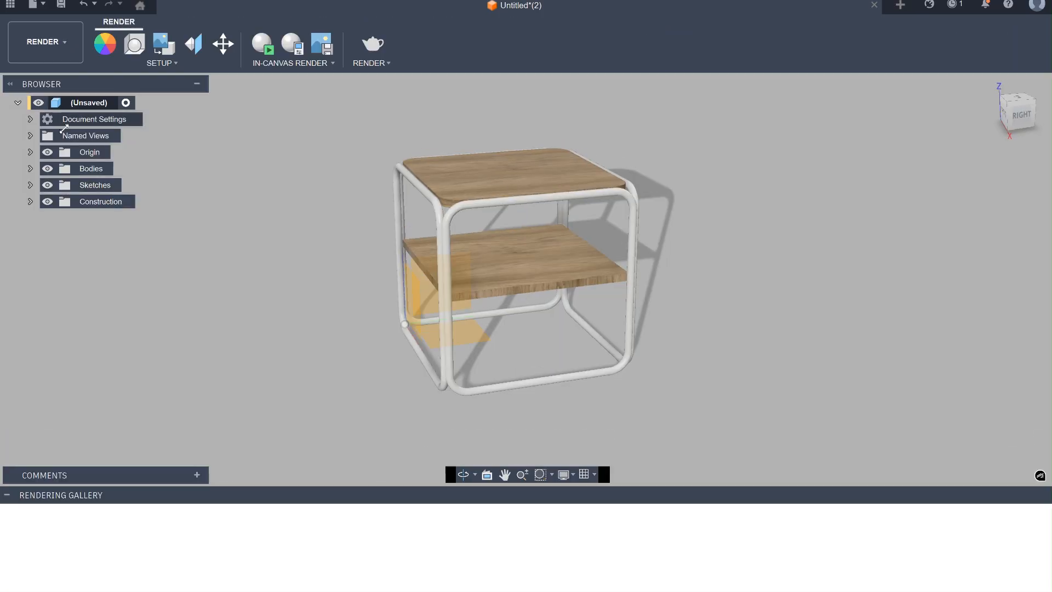
left_click(47, 152)
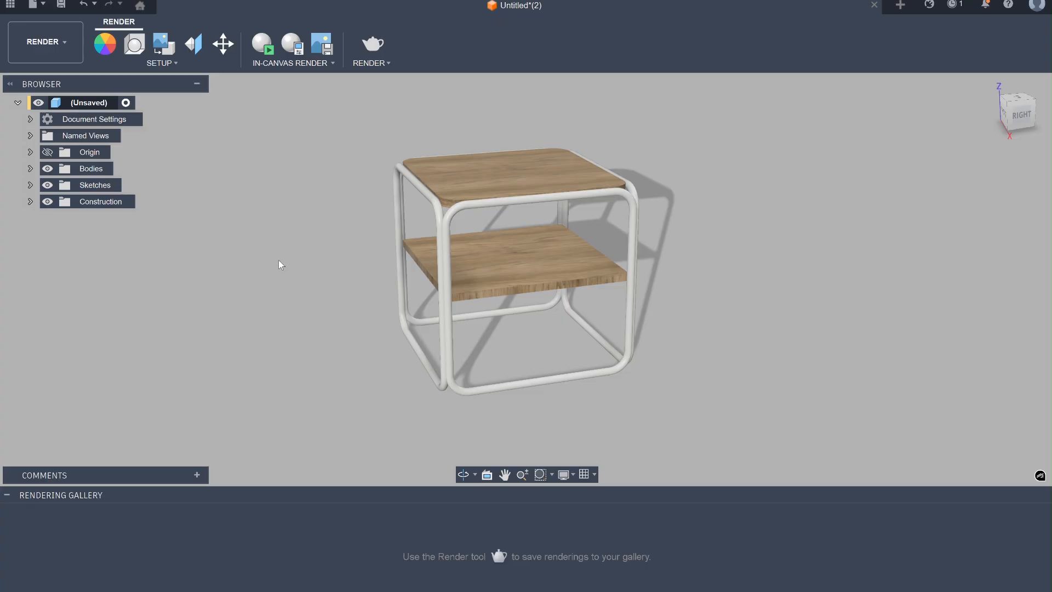
left_click_drag(340, 252, 444, 249)
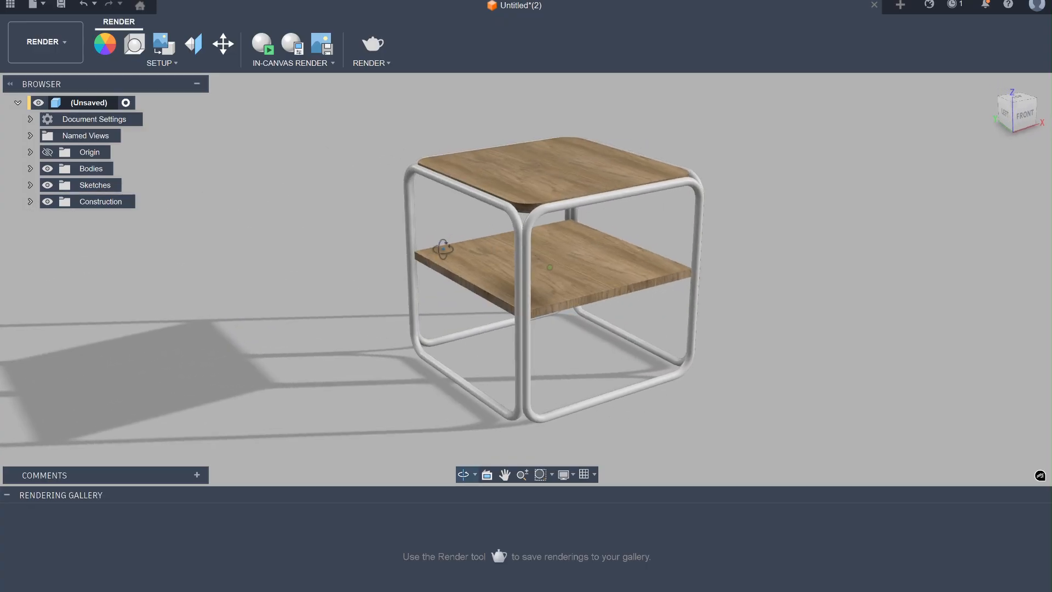